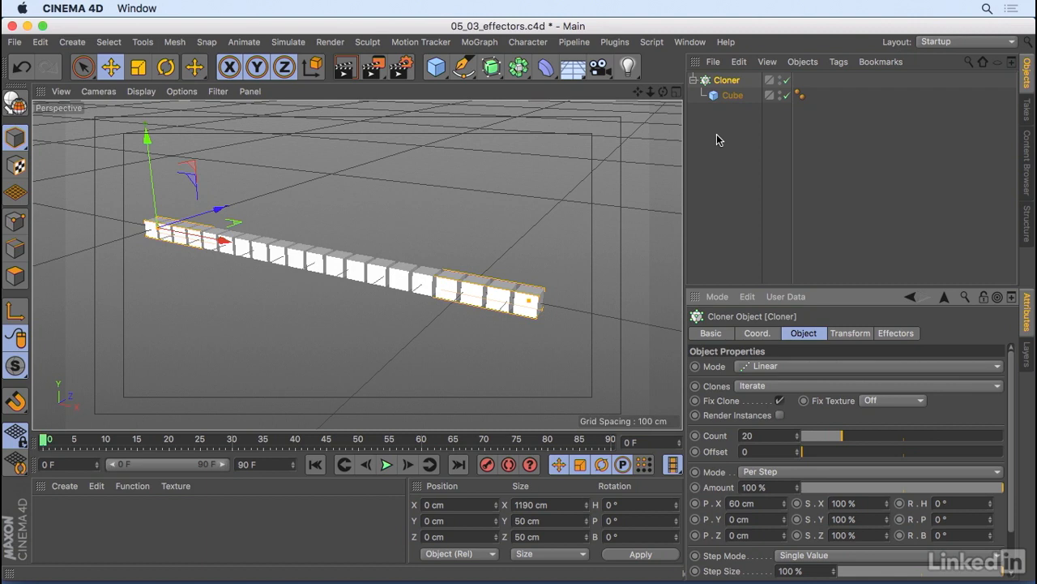
Step: Add a Plain effector to the Cloner and show the list of effectors linked to the Cloner
{"action": "left_click", "coordinate": [480, 42]}
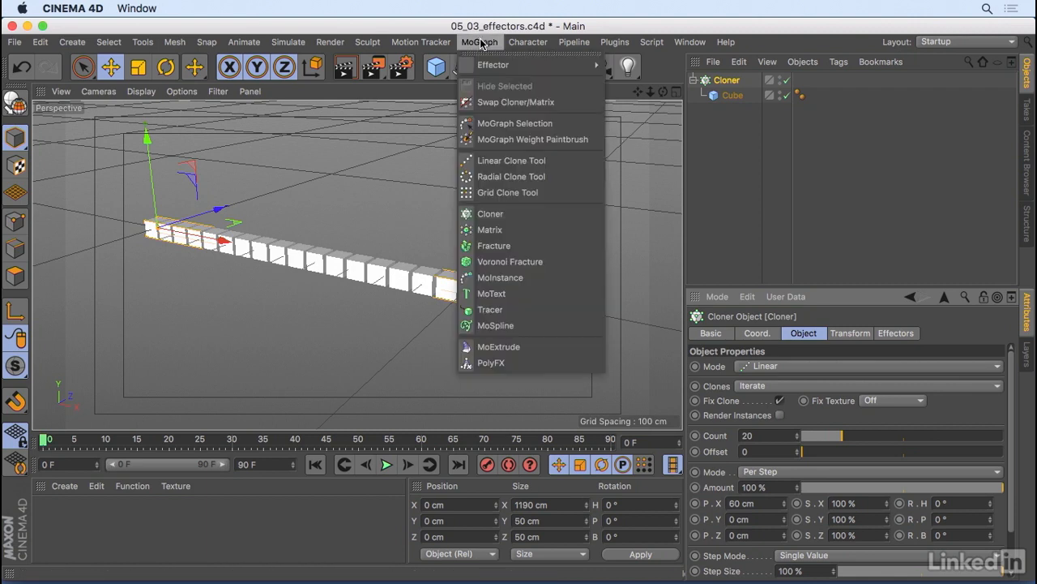
{"action": "mouse_move", "coordinate": [554, 68]}
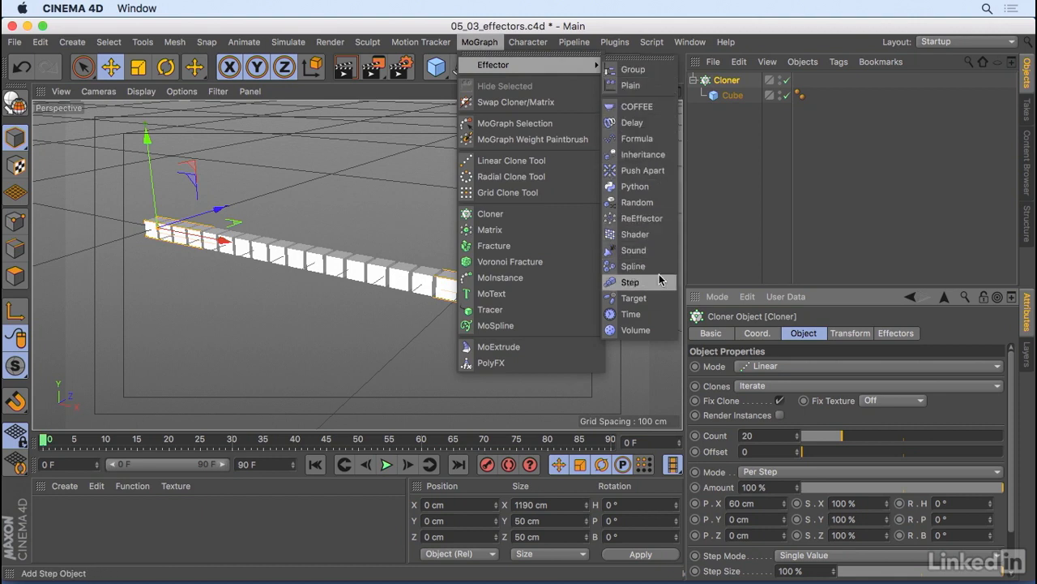
{"action": "left_click", "coordinate": [644, 86]}
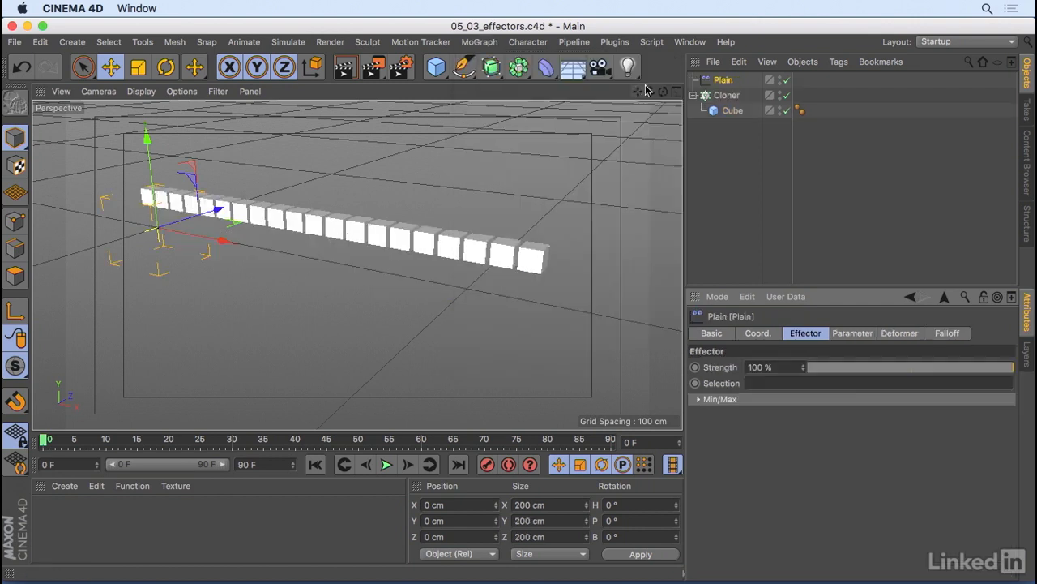
{"action": "left_click", "coordinate": [726, 97]}
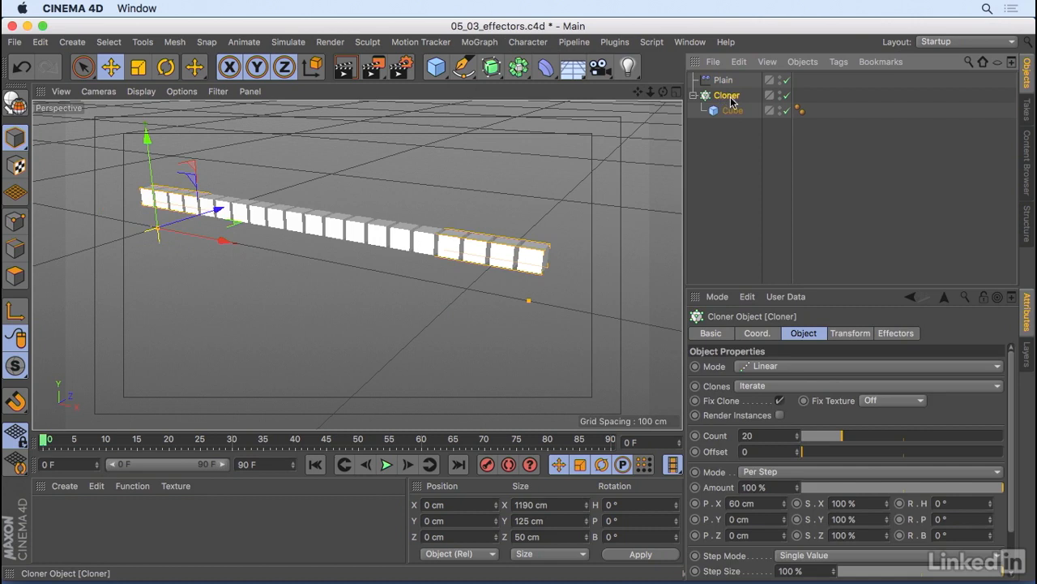
{"action": "left_click", "coordinate": [897, 335]}
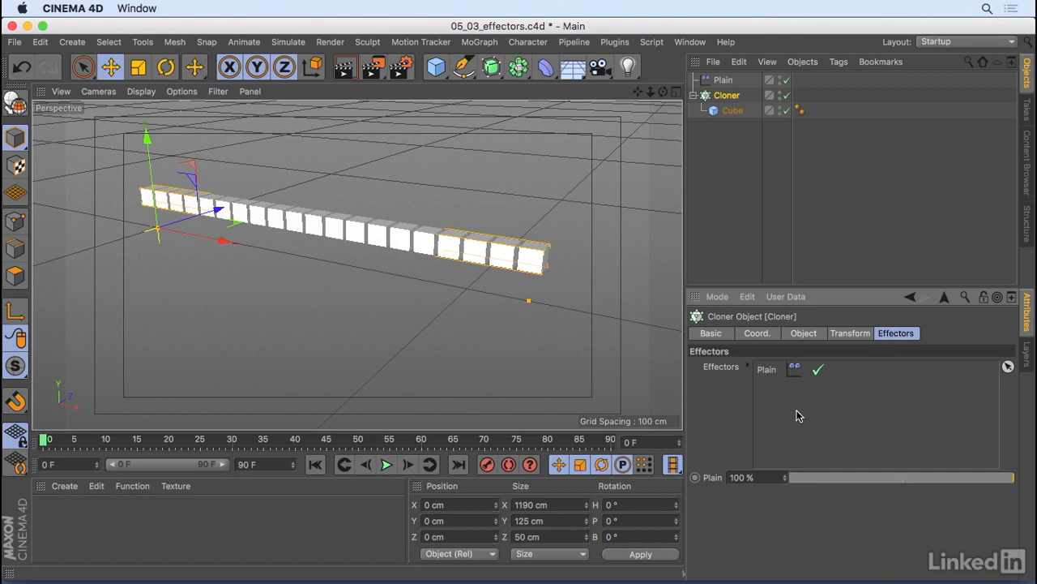
Step: Unlink the Plain effector from the Cloner's Effectors list and link it back, once directly from the object hierarchy and once by picking it
{"action": "key", "text": "Delete"}
{"action": "left_click_drag", "start_coordinate": [724, 80], "coordinate": [834, 417]}
{"action": "left_click", "coordinate": [768, 371]}
{"action": "key", "text": "Delete"}
{"action": "left_click", "coordinate": [1009, 368]}
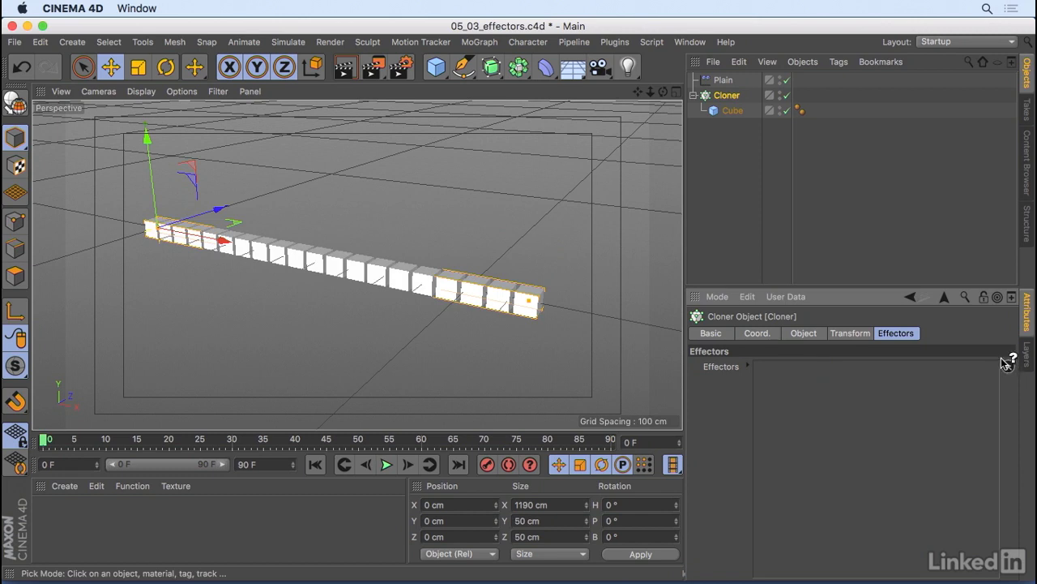
{"action": "left_click", "coordinate": [726, 81]}
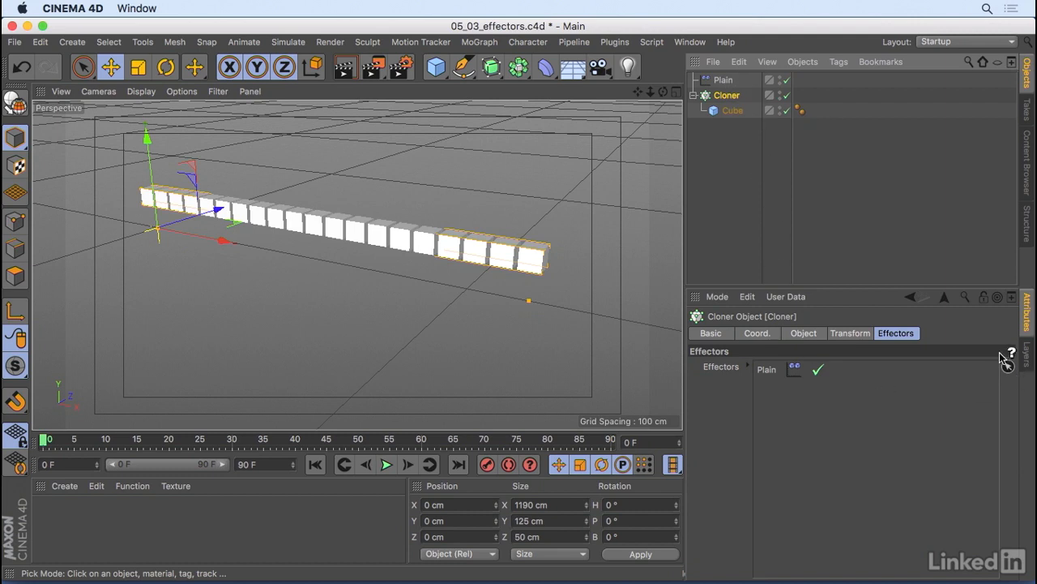
{"action": "left_click", "coordinate": [1009, 366]}
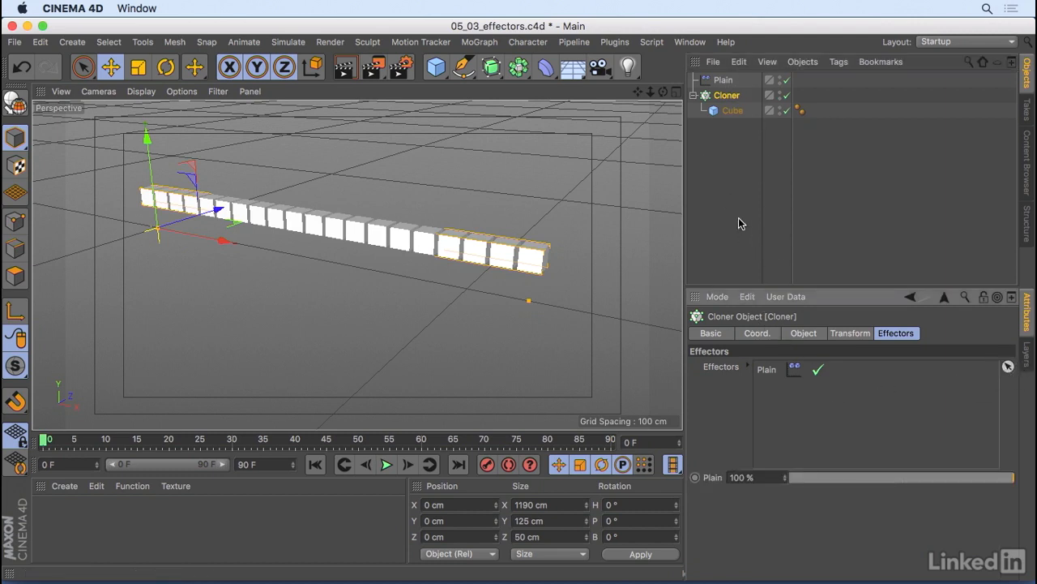
Step: Move the Plain effector below the Cloner in the object hierarchy
{"action": "left_click", "coordinate": [804, 335]}
{"action": "left_click", "coordinate": [723, 81]}
{"action": "left_click_drag", "start_coordinate": [723, 81], "coordinate": [713, 200]}
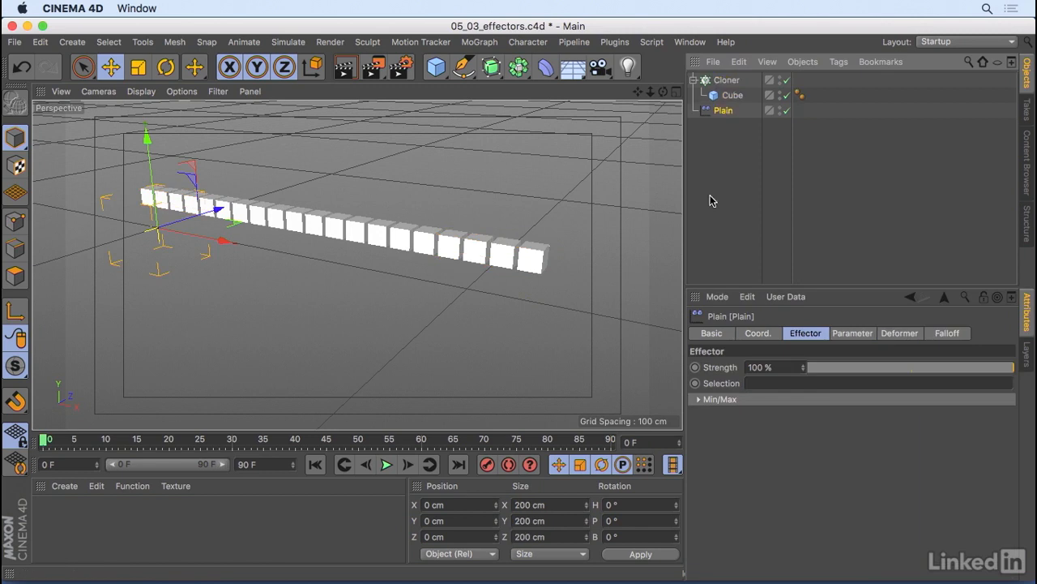
Step: Set the Plain effector's position offset to 66 cm in X and 67 cm in Z, and turn off its Position influence
{"action": "left_click", "coordinate": [853, 334]}
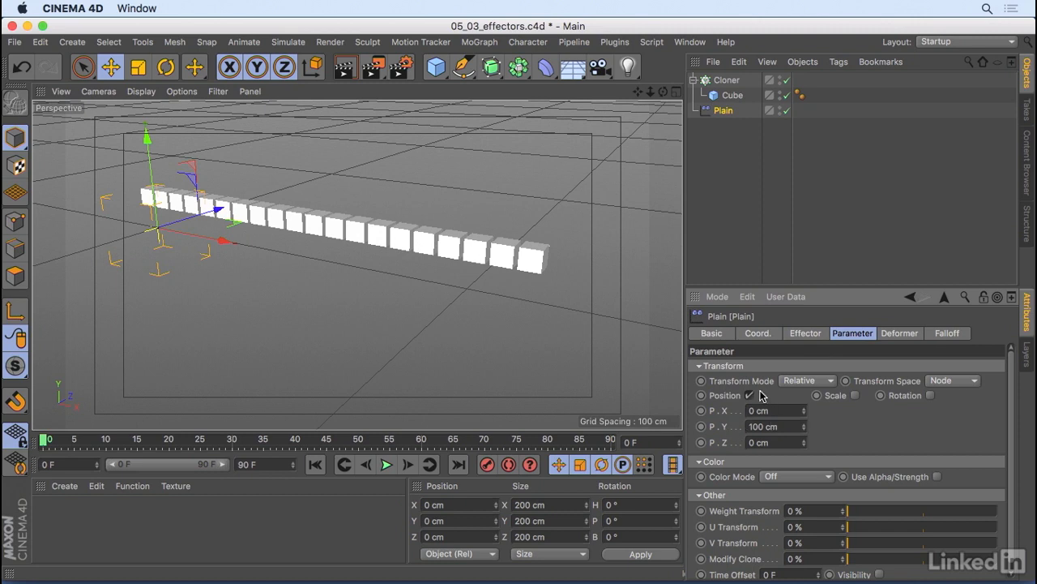
{"action": "left_click_drag", "start_coordinate": [802, 412], "coordinate": [806, 450]}
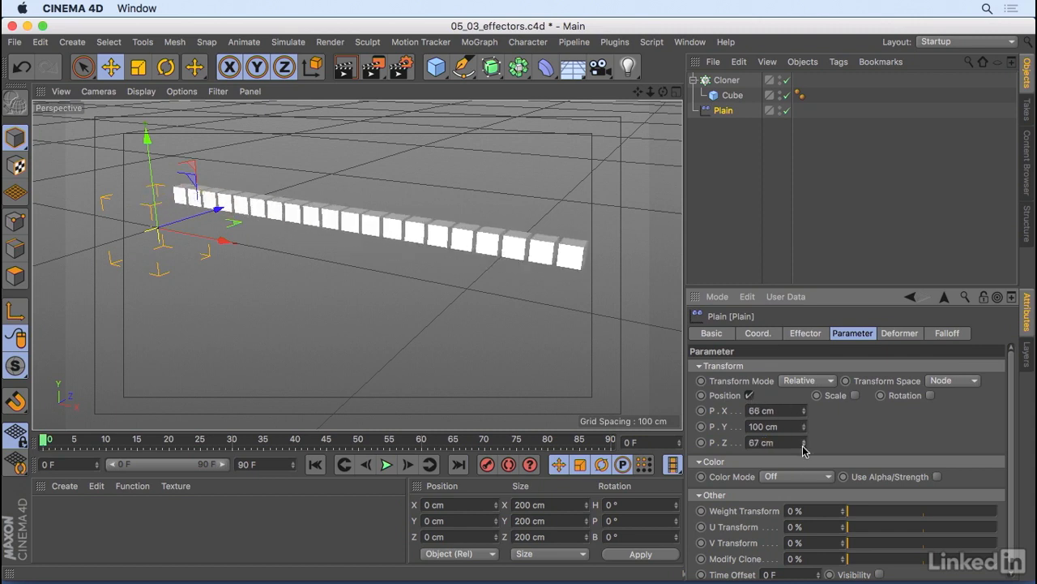
{"action": "left_click", "coordinate": [750, 396]}
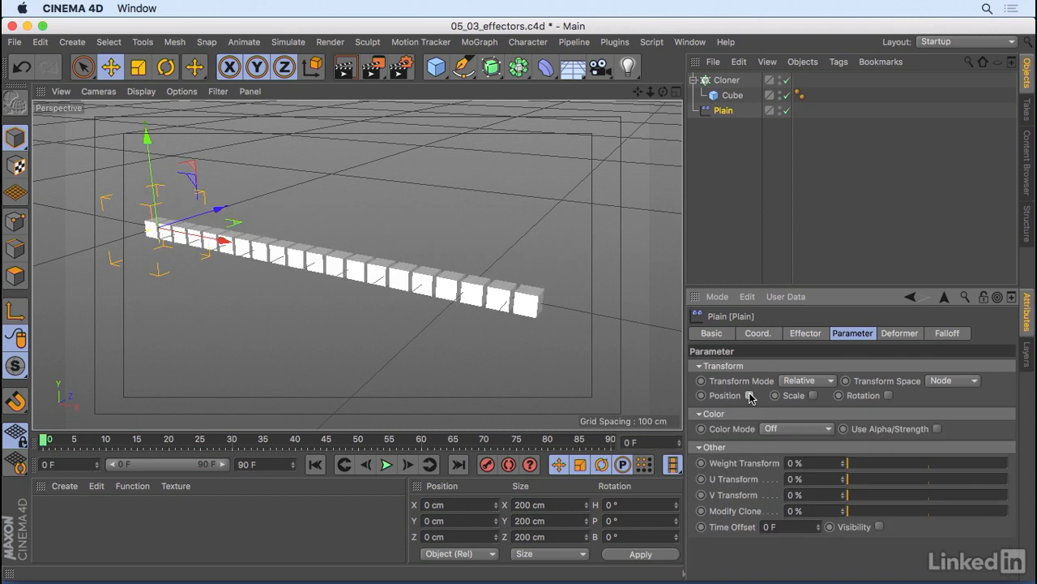
Step: Enable uniform Scale on the Plain effector, try a scale of -1, and reset the scale to 0
{"action": "left_click", "coordinate": [814, 395]}
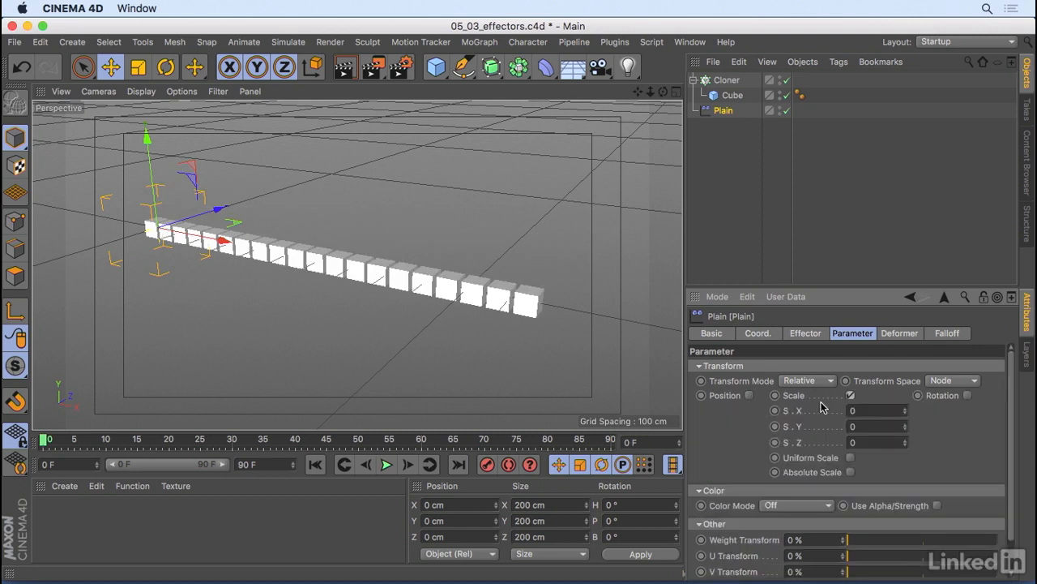
{"action": "left_click", "coordinate": [851, 458]}
{"action": "left_click_drag", "start_coordinate": [869, 407], "coordinate": [814, 412]}
{"action": "type", "text": "1"}
{"action": "key", "text": "Return"}
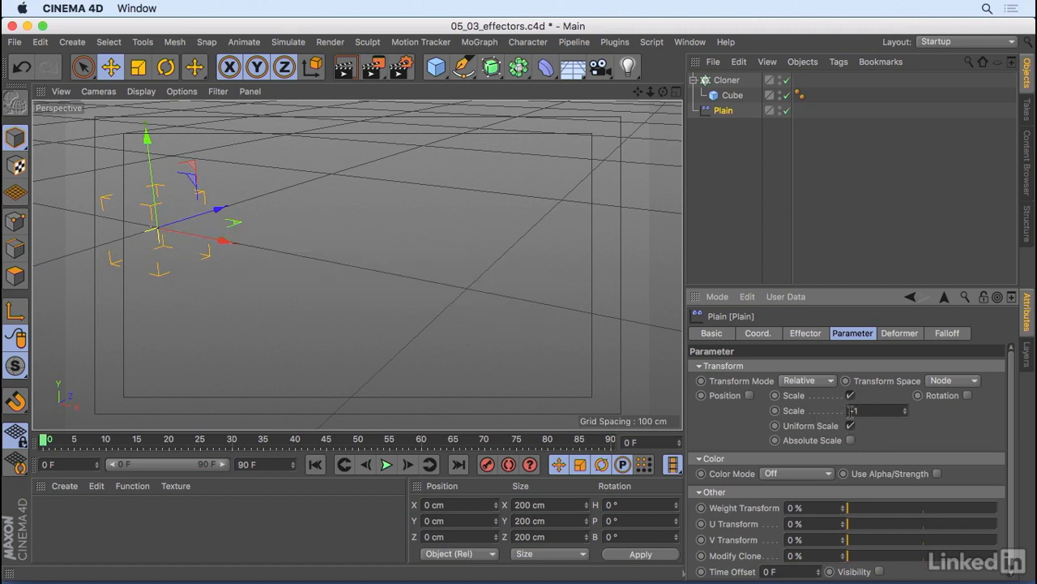
{"action": "left_click_drag", "start_coordinate": [866, 413], "coordinate": [839, 415]}
{"action": "type", "text": "0"}
{"action": "key", "text": "Return"}
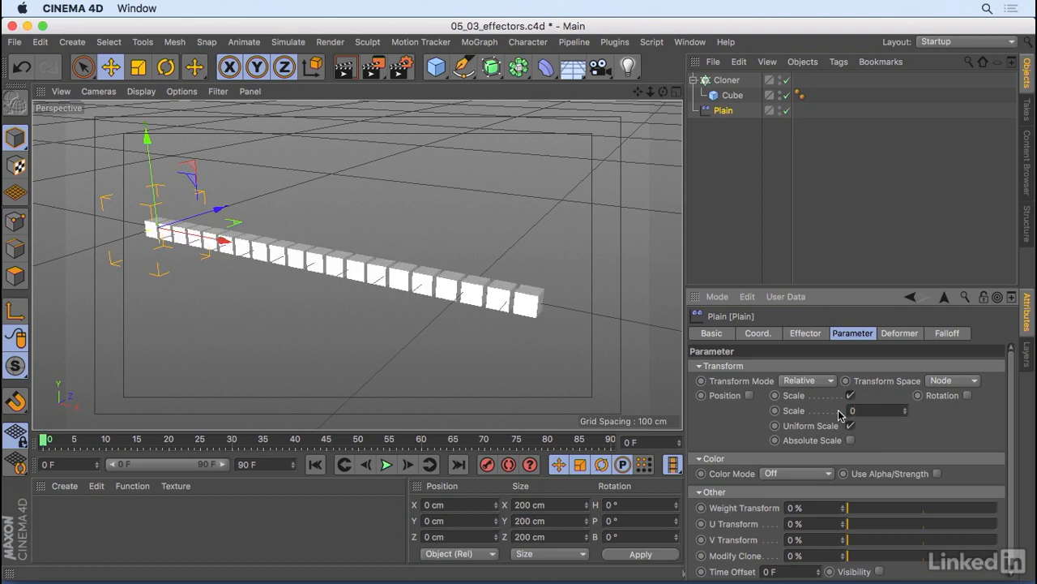
Step: Switch the Plain effector's transform mode to Absolute and try scale values of 1 and 2
{"action": "left_click", "coordinate": [808, 380]}
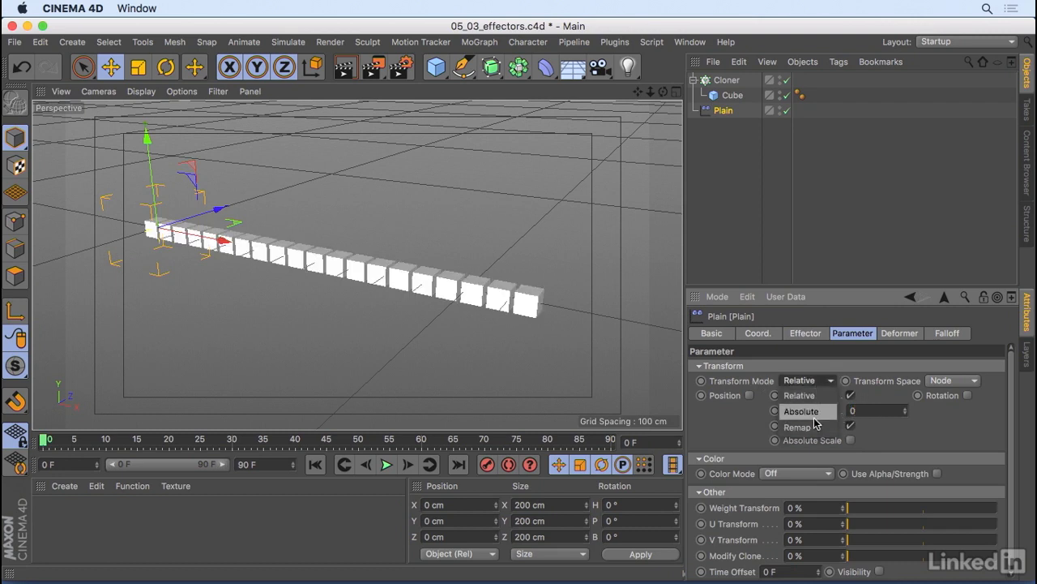
{"action": "left_click", "coordinate": [810, 411]}
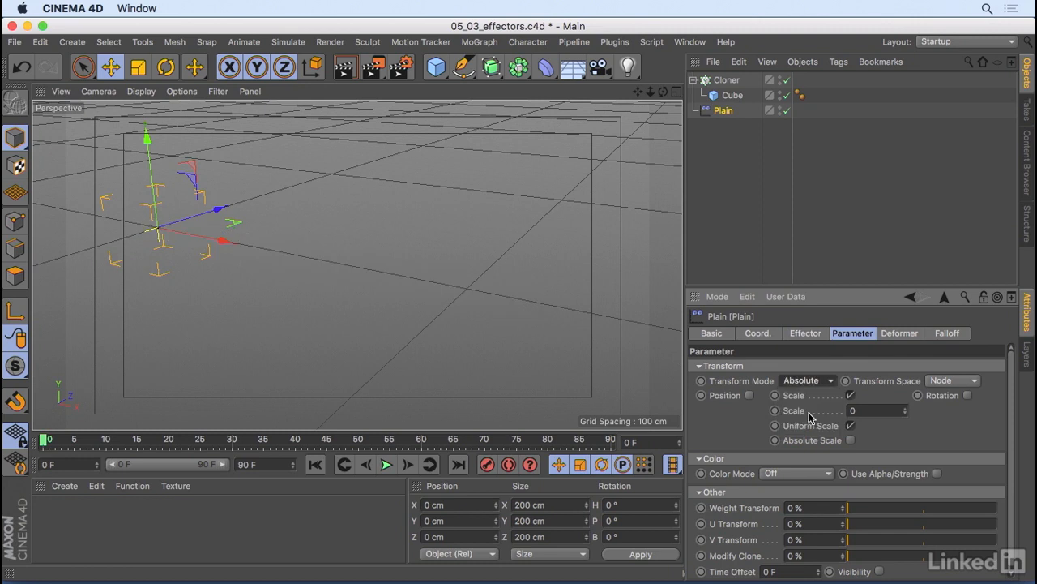
{"action": "double_click", "coordinate": [864, 413]}
{"action": "type", "text": "1"}
{"action": "key", "text": "Return"}
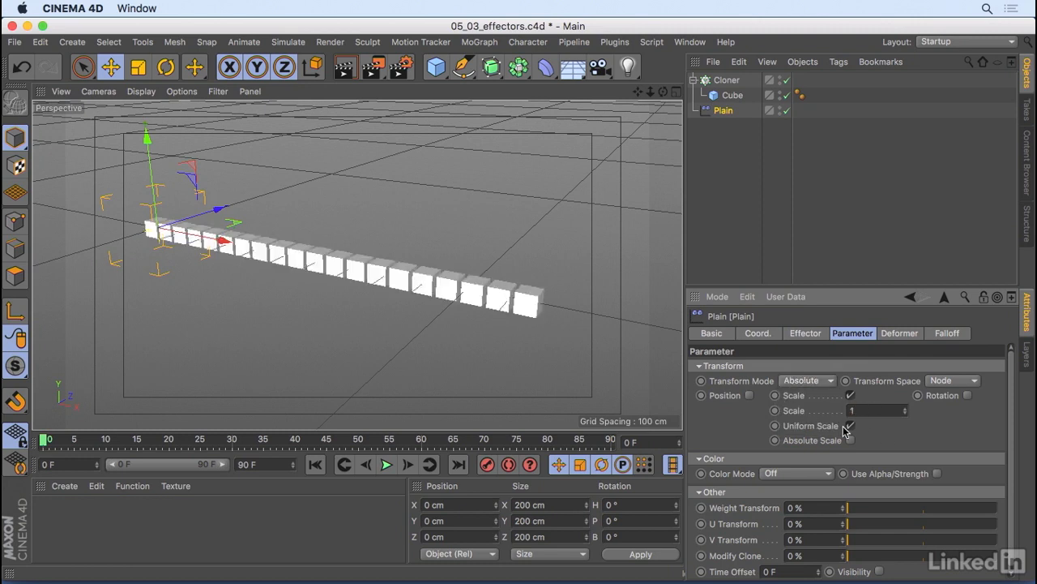
{"action": "type", "text": "2"}
{"action": "key", "text": "Return"}
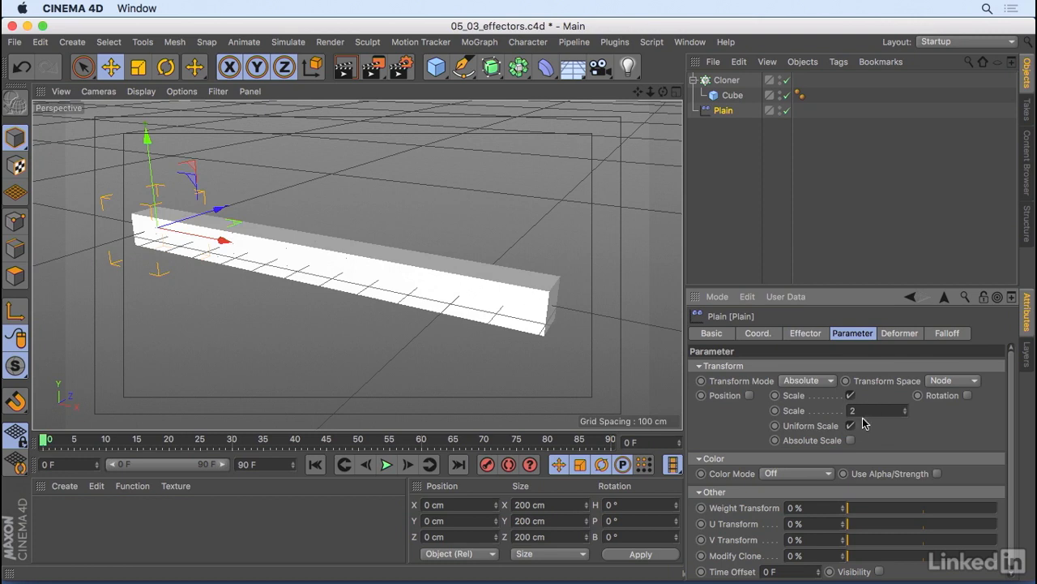
Step: Restore Relative transform mode with a scale of 0 on the Plain effector and turn off its Scale influence
{"action": "left_click", "coordinate": [808, 380]}
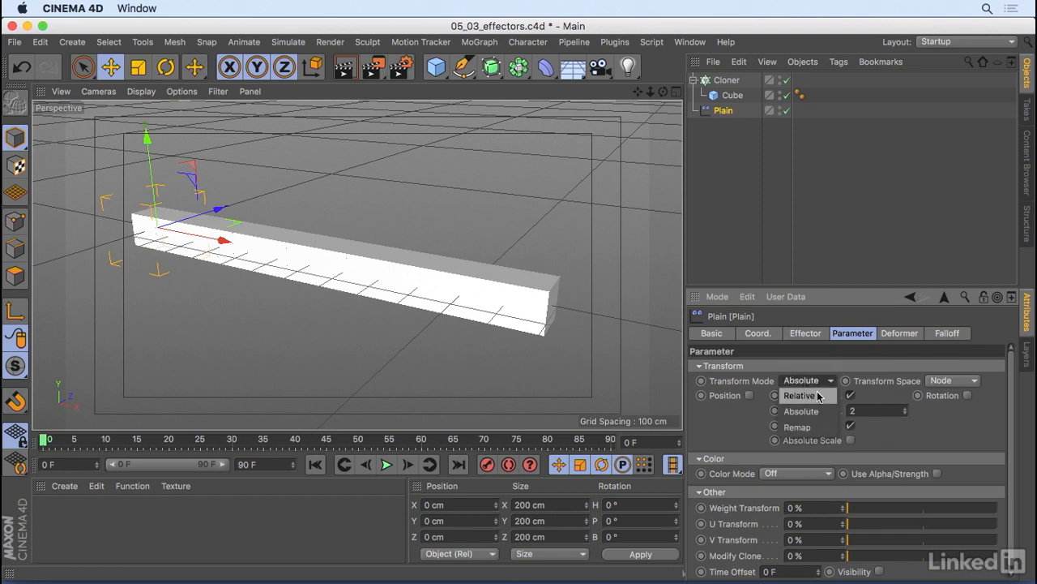
{"action": "left_click", "coordinate": [814, 394]}
{"action": "double_click", "coordinate": [856, 410]}
{"action": "type", "text": "1"}
{"action": "key", "text": "Return"}
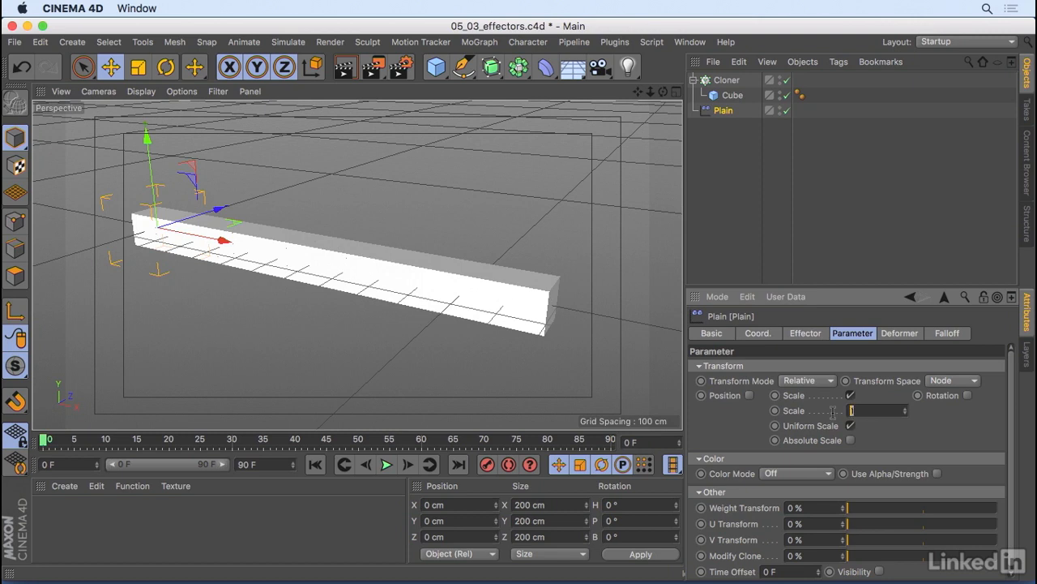
{"action": "type", "text": "0"}
{"action": "key", "text": "Return"}
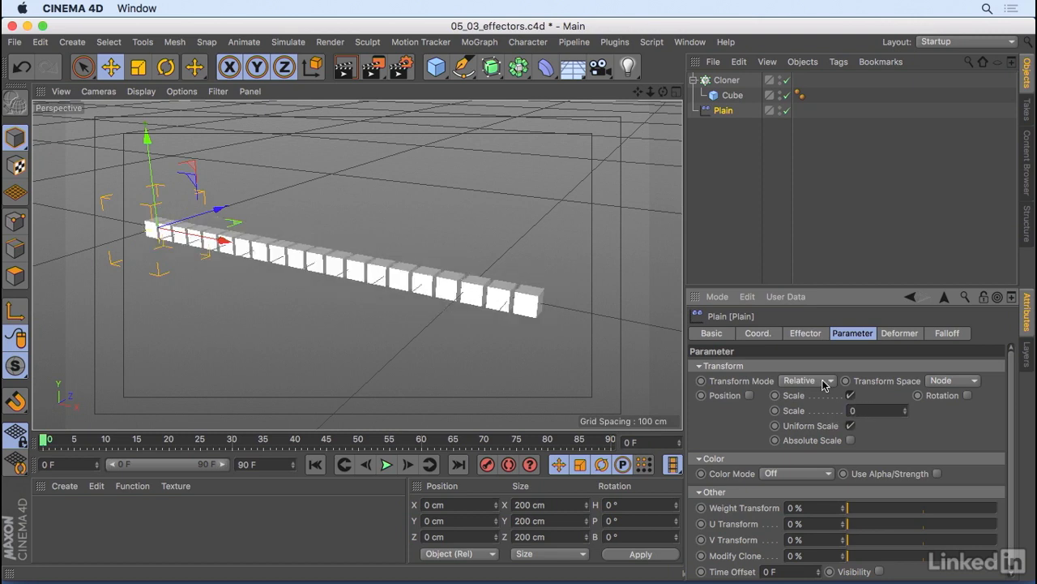
{"action": "left_click", "coordinate": [850, 396]}
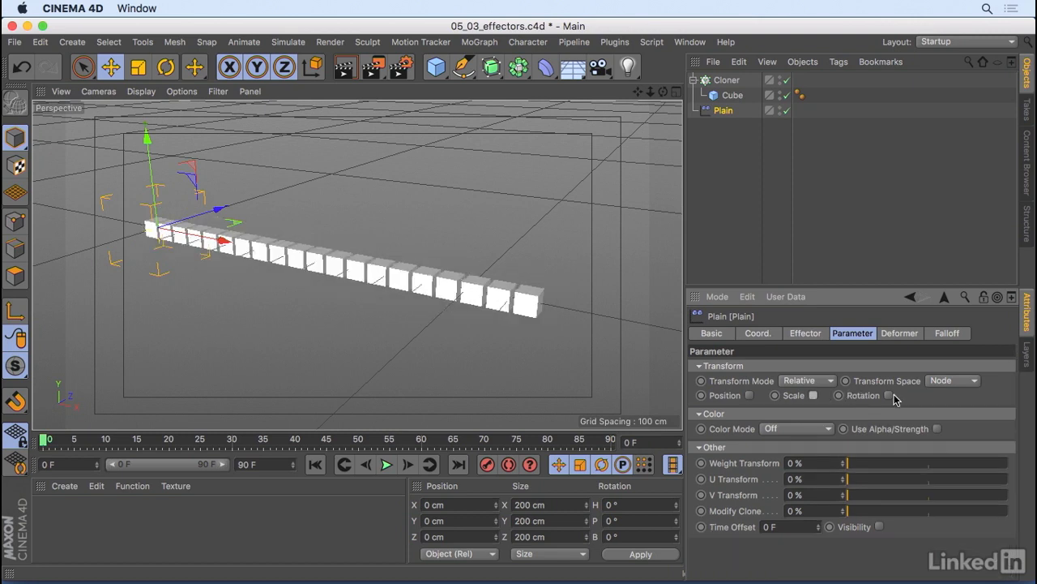
Step: Enable Rotation on the Plain effector and set its heading rotation (R.H) to 45°
{"action": "left_click", "coordinate": [889, 396]}
{"action": "left_click_drag", "start_coordinate": [944, 411], "coordinate": [986, 411]}
{"action": "left_click_drag", "start_coordinate": [914, 423], "coordinate": [841, 417]}
{"action": "left_click", "coordinate": [894, 411]}
{"action": "type", "text": "45"}
{"action": "key", "text": "Return"}
{"action": "mouse_move", "coordinate": [472, 163]}
{"action": "left_mouse_down", "text": "alt"}
{"action": "mouse_move", "coordinate": [467, 202]}
{"action": "mouse_move", "coordinate": [491, 168]}
{"action": "mouse_move", "coordinate": [486, 185]}
{"action": "left_mouse_up", "text": "alt"}
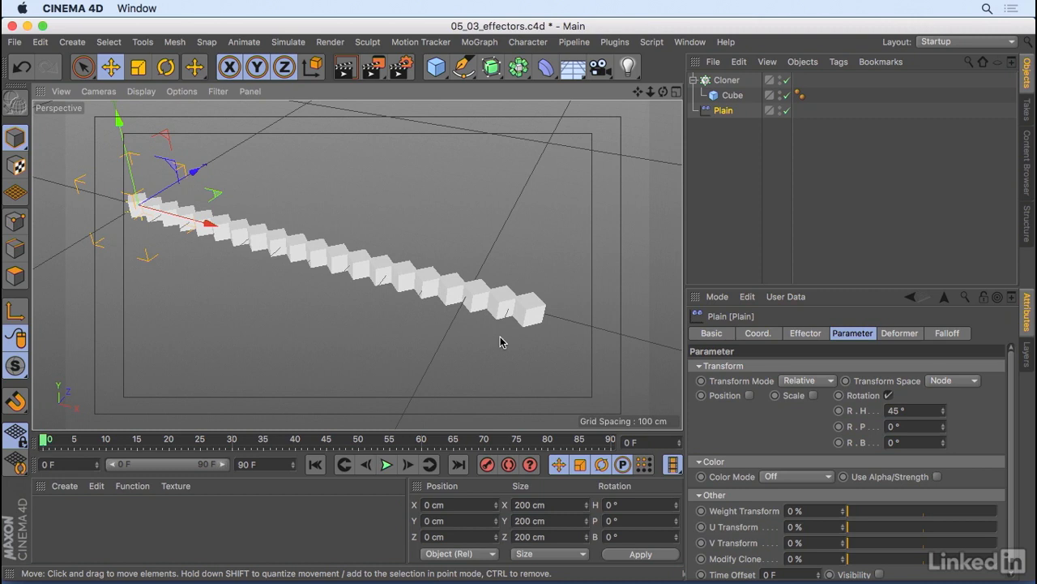
Step: Add a Random effector to the Cloner
{"action": "left_click", "coordinate": [728, 80]}
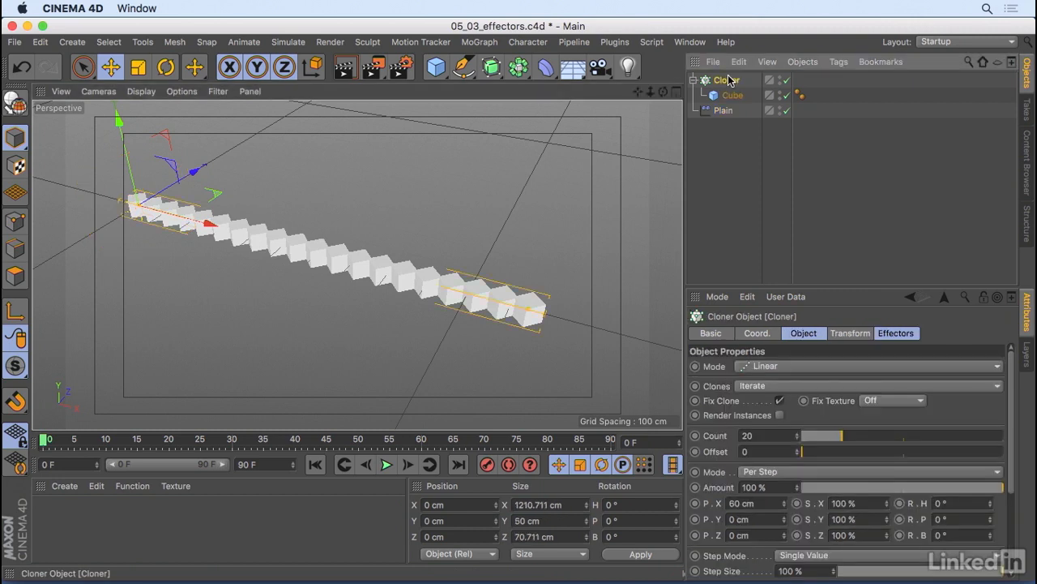
{"action": "left_click", "coordinate": [480, 43]}
{"action": "mouse_move", "coordinate": [493, 64]}
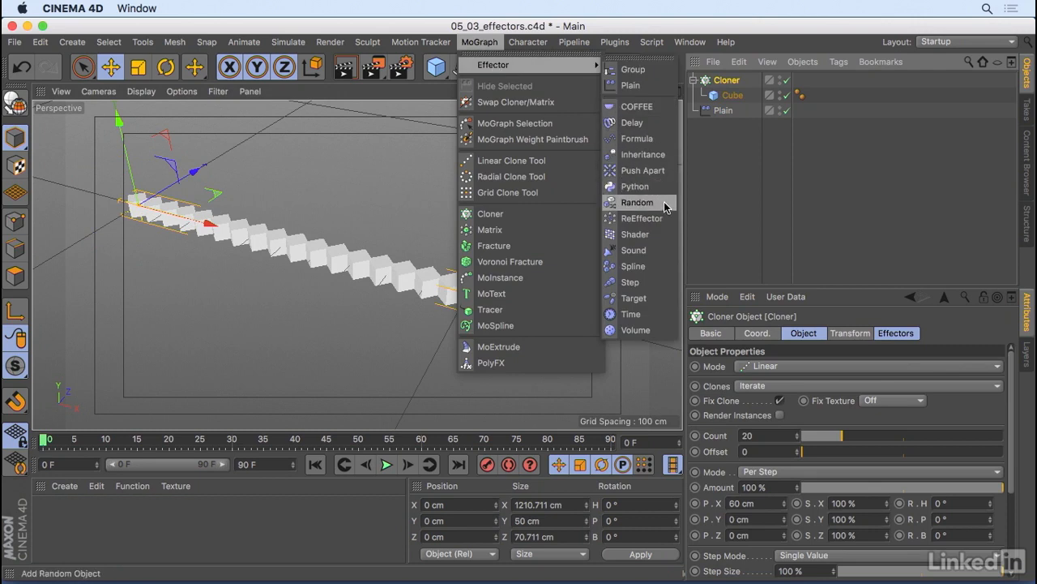
{"action": "left_click", "coordinate": [638, 202]}
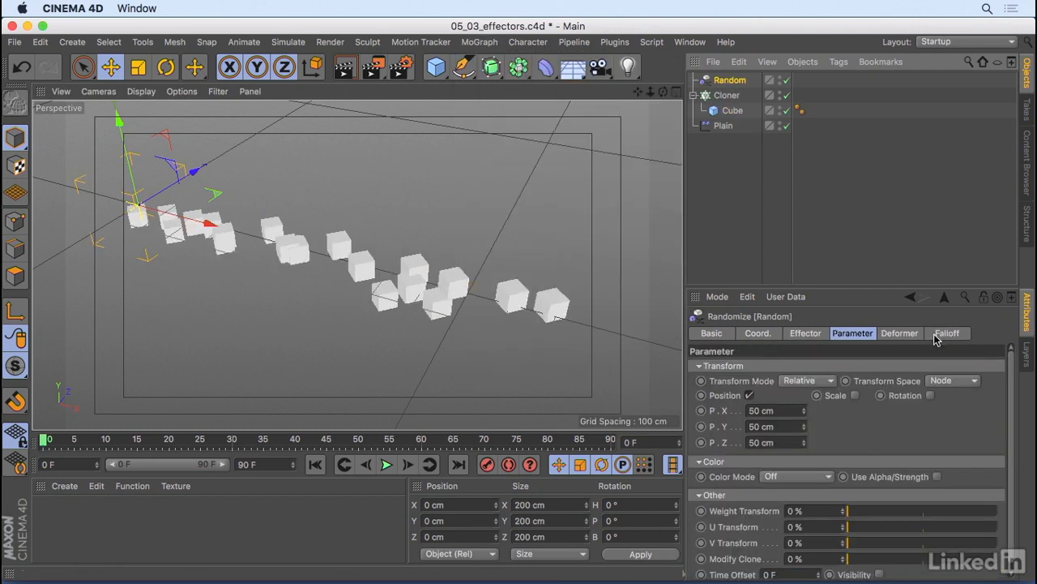
Step: Check the Cloner's linked effectors and move the Random effector below Plain in the object hierarchy
{"action": "left_click", "coordinate": [742, 98]}
{"action": "left_click", "coordinate": [896, 334]}
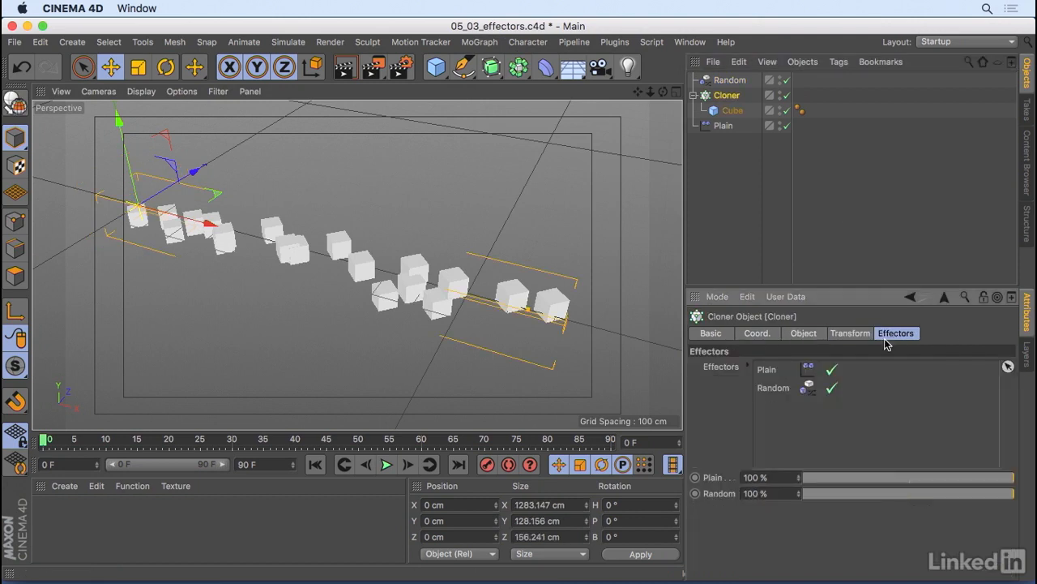
{"action": "left_click_drag", "start_coordinate": [717, 79], "coordinate": [728, 155]}
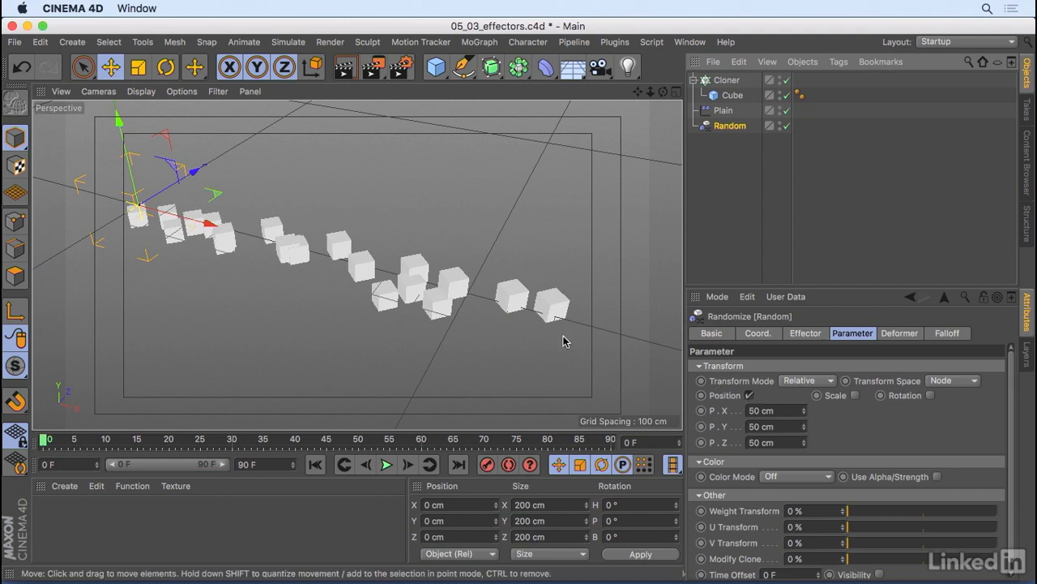
Step: Change the Random effector's seed to 12359 and turn off its Position influence
{"action": "left_click_drag", "start_coordinate": [505, 308], "coordinate": [520, 363], "text": "alt"}
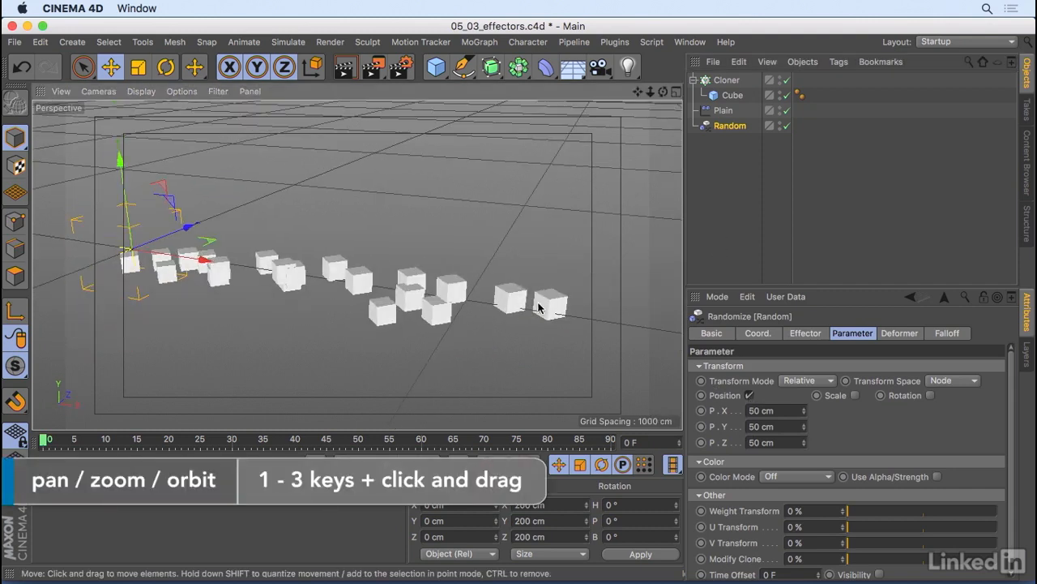
{"action": "left_click_drag", "start_coordinate": [529, 294], "coordinate": [504, 284], "text": "alt"}
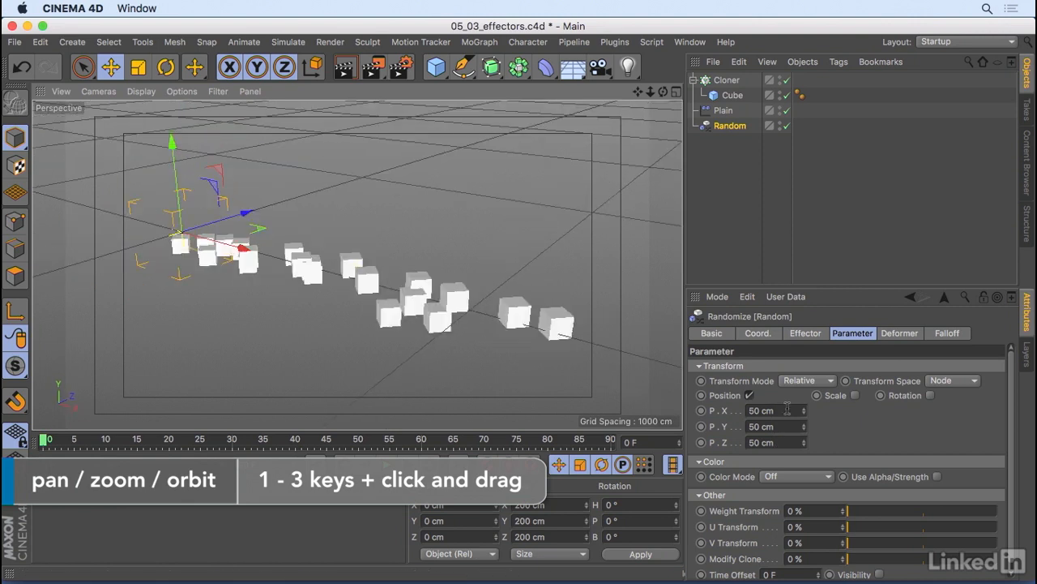
{"action": "left_click", "coordinate": [810, 334]}
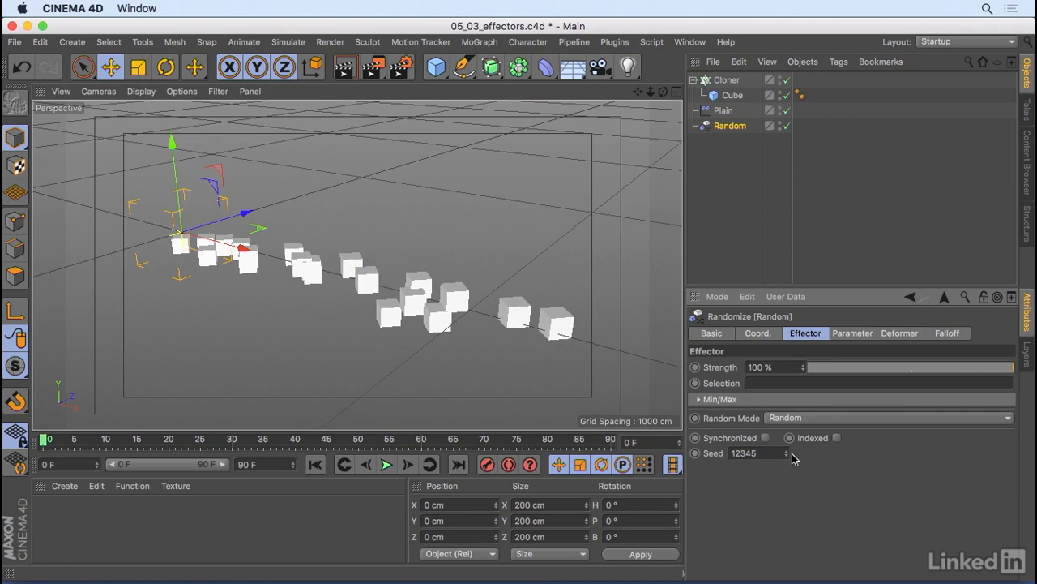
{"action": "left_click_drag", "start_coordinate": [786, 456], "coordinate": [790, 459]}
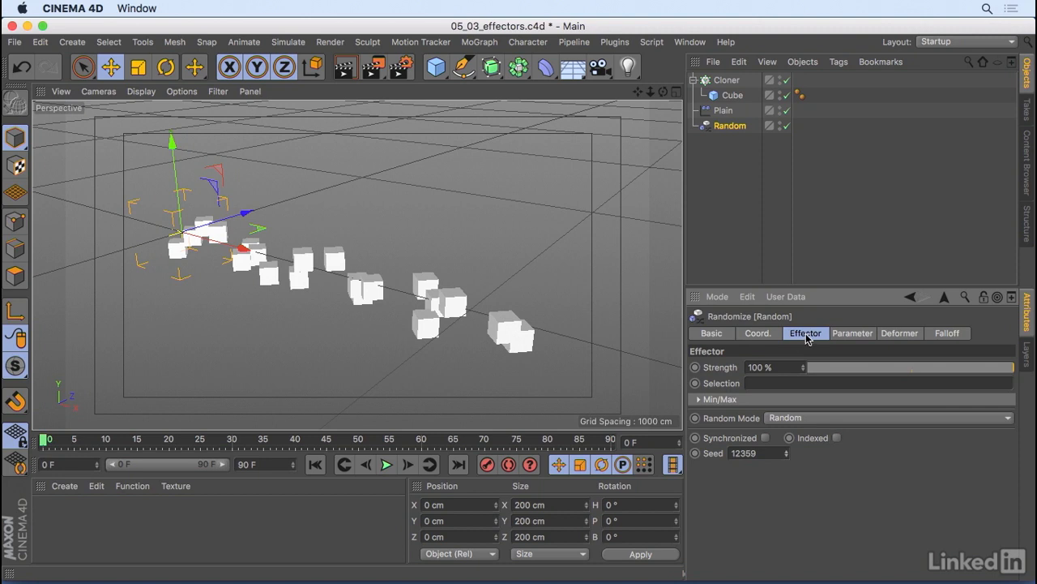
{"action": "left_click", "coordinate": [851, 334]}
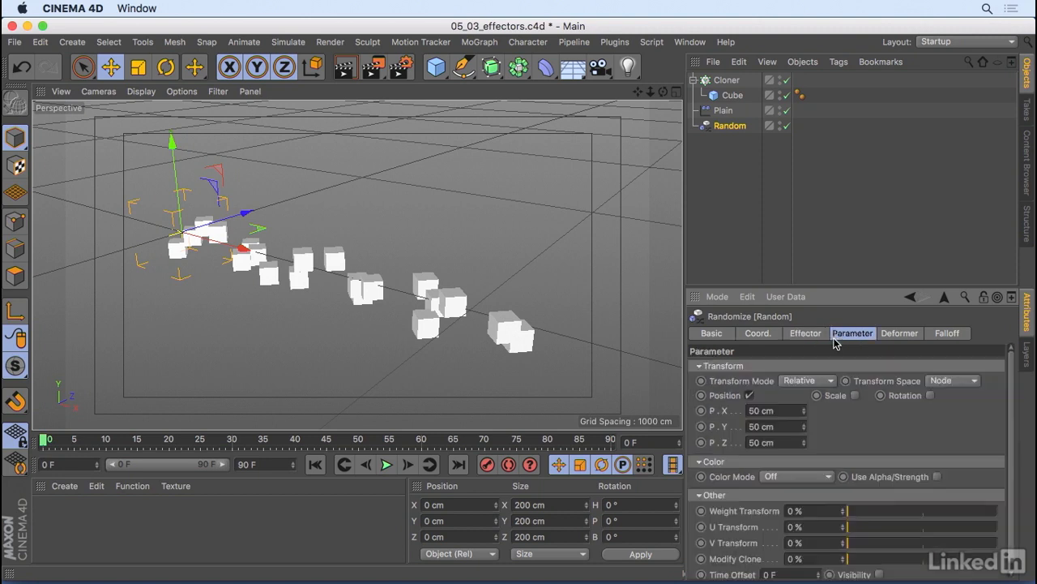
{"action": "left_click", "coordinate": [750, 396]}
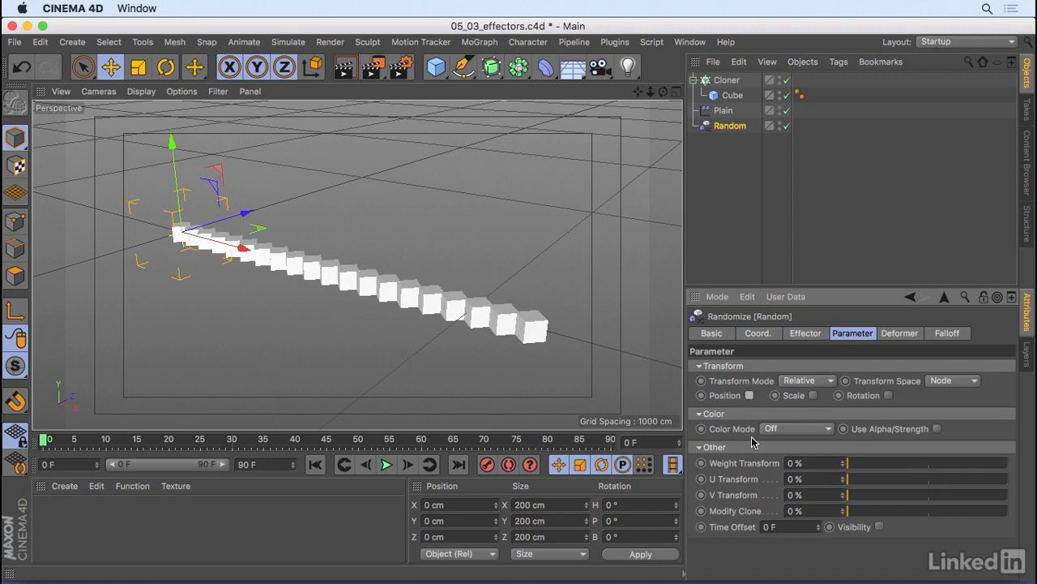
Step: Set the Random effector's Weight Transform to 100%
{"action": "left_click", "coordinate": [847, 466]}
{"action": "left_click_drag", "start_coordinate": [843, 463], "coordinate": [1009, 463]}
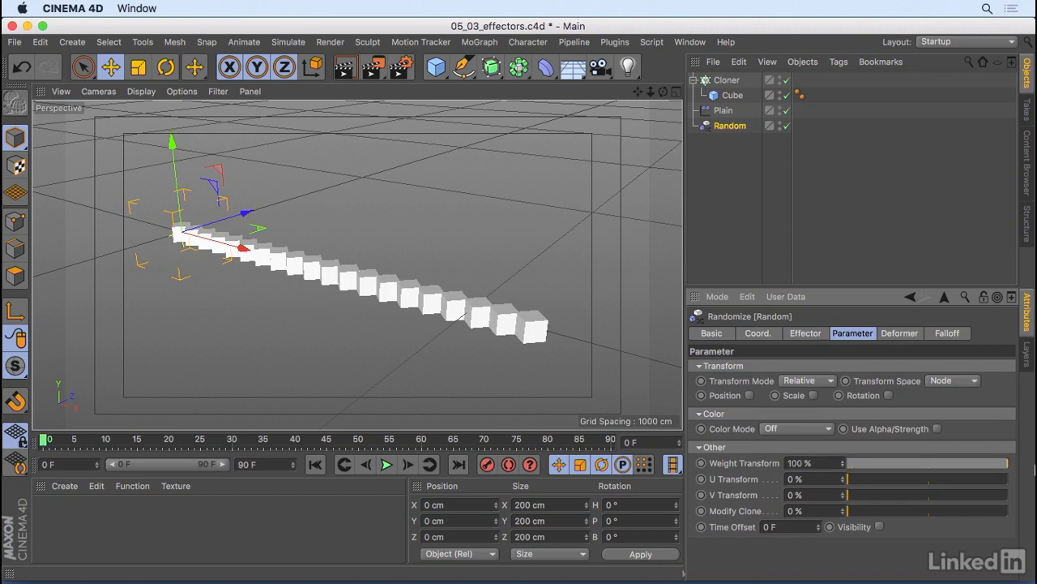
Step: Disable the Plain effector in the Cloner's effector list and move Random above it
{"action": "left_click", "coordinate": [727, 82]}
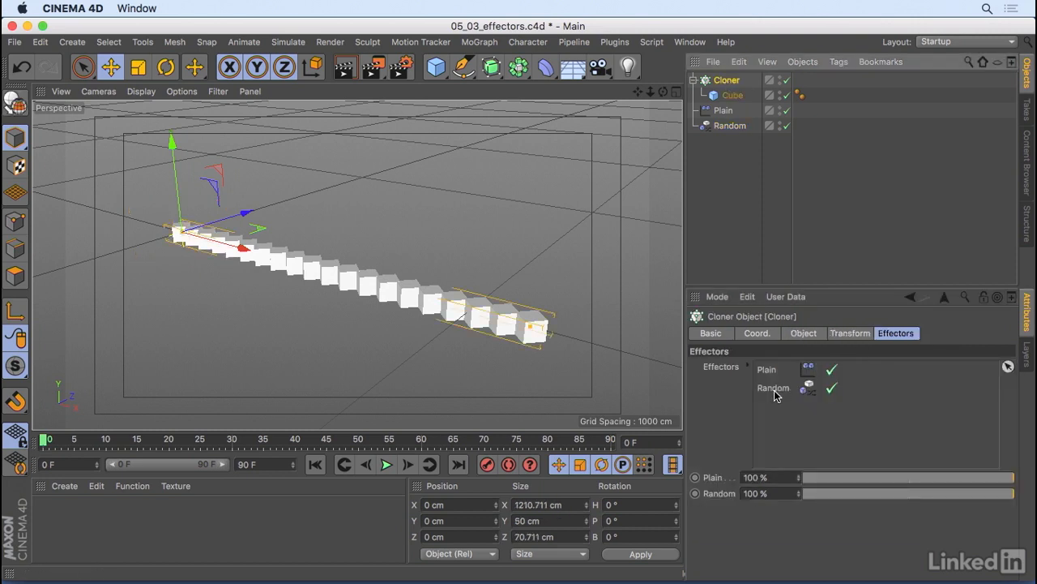
{"action": "left_click", "coordinate": [832, 369]}
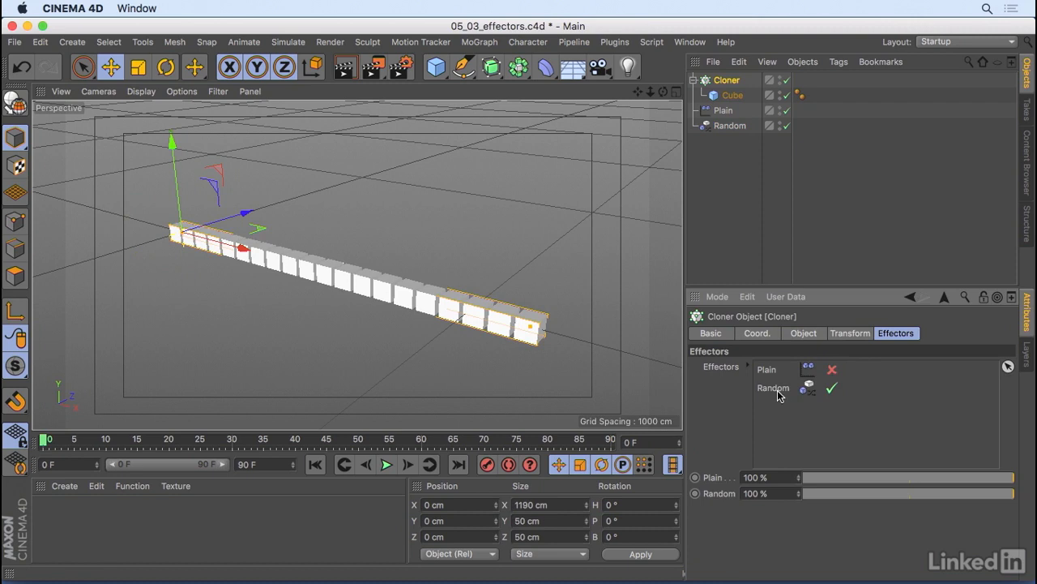
{"action": "left_click_drag", "start_coordinate": [781, 393], "coordinate": [780, 369]}
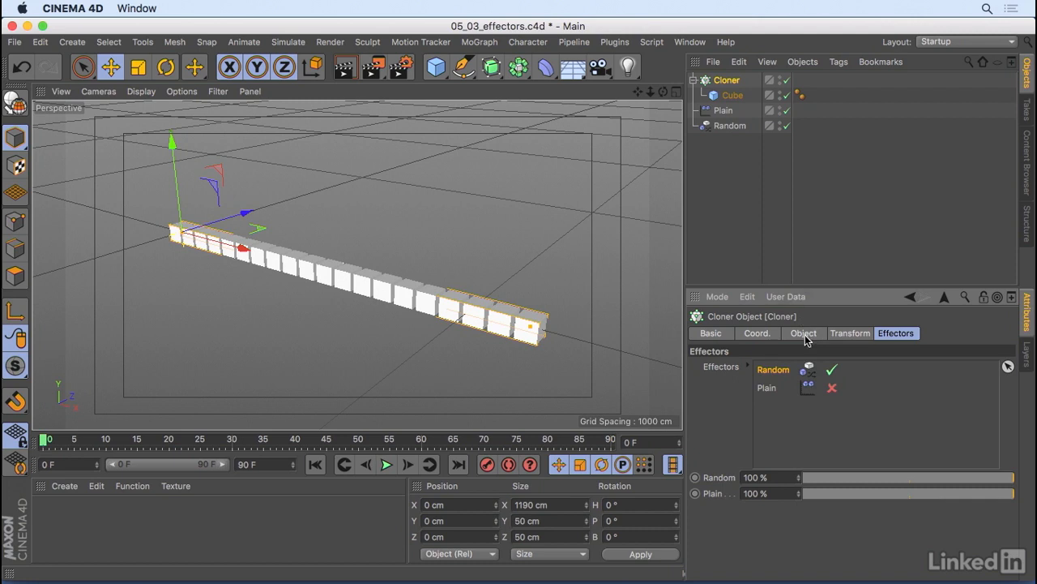
Step: Set the Cloner's display to Weight, examine the weight colours on the clones, and set the display back to None
{"action": "left_click", "coordinate": [805, 338]}
{"action": "left_click", "coordinate": [843, 333]}
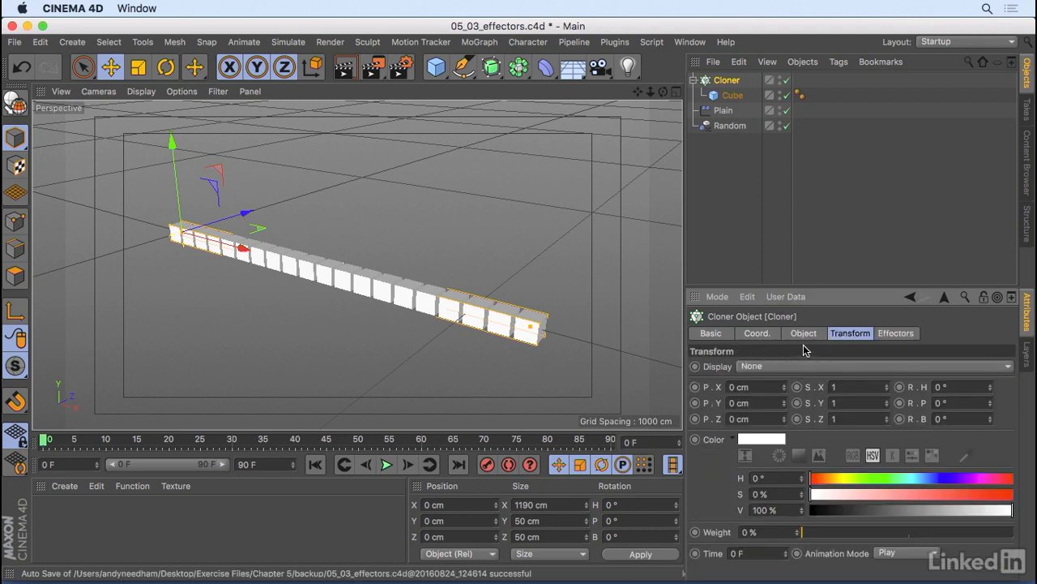
{"action": "left_click", "coordinate": [771, 368]}
{"action": "left_click", "coordinate": [774, 397]}
{"action": "left_click_drag", "start_coordinate": [441, 222], "coordinate": [484, 300], "text": "alt"}
{"action": "middle_click_drag", "start_coordinate": [411, 280], "coordinate": [476, 289], "text": "alt"}
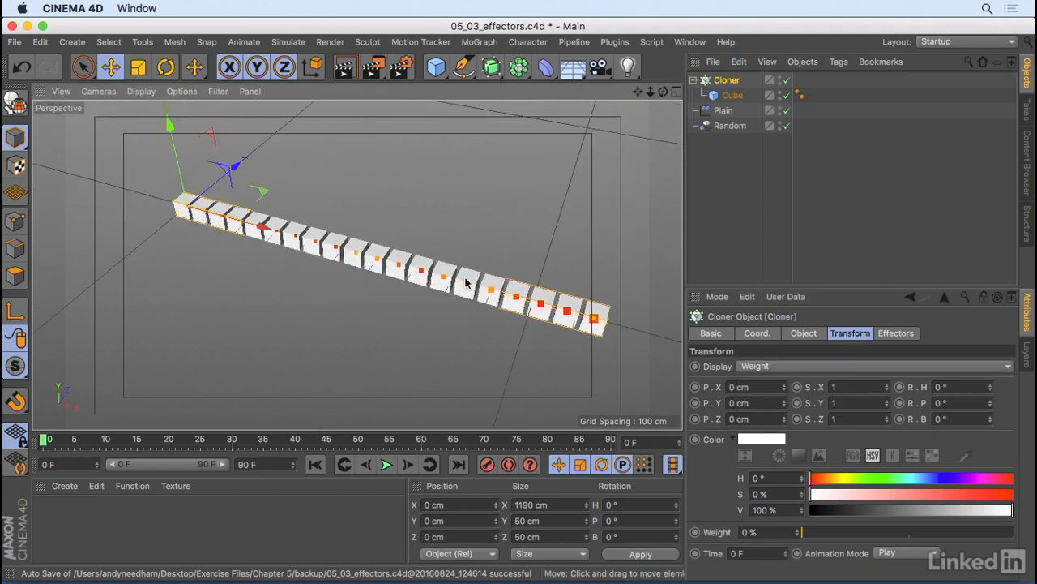
{"action": "left_click_drag", "start_coordinate": [486, 240], "coordinate": [454, 296], "text": "alt"}
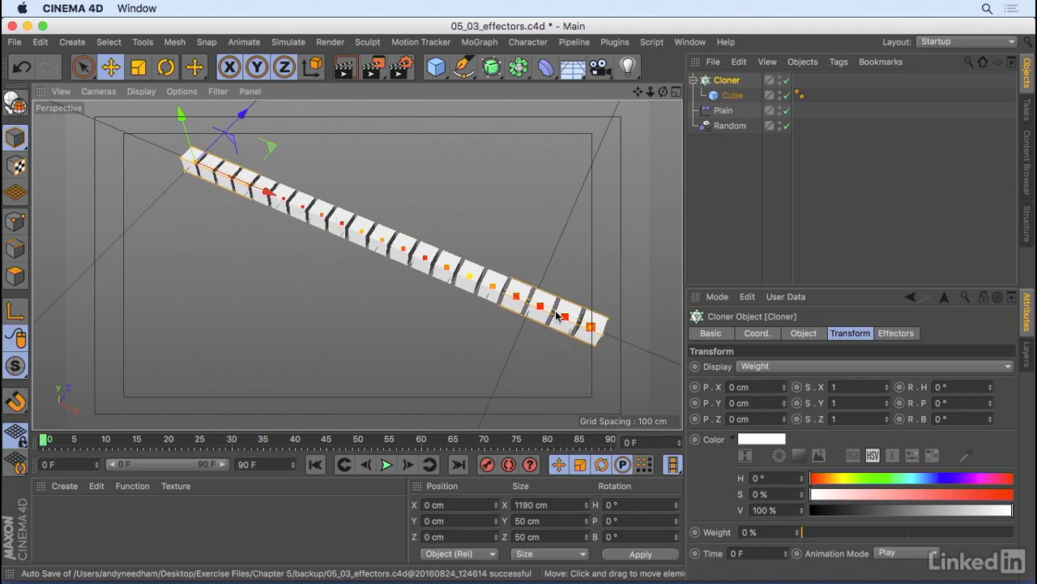
{"action": "middle_click_drag", "start_coordinate": [557, 316], "coordinate": [519, 291], "text": "alt"}
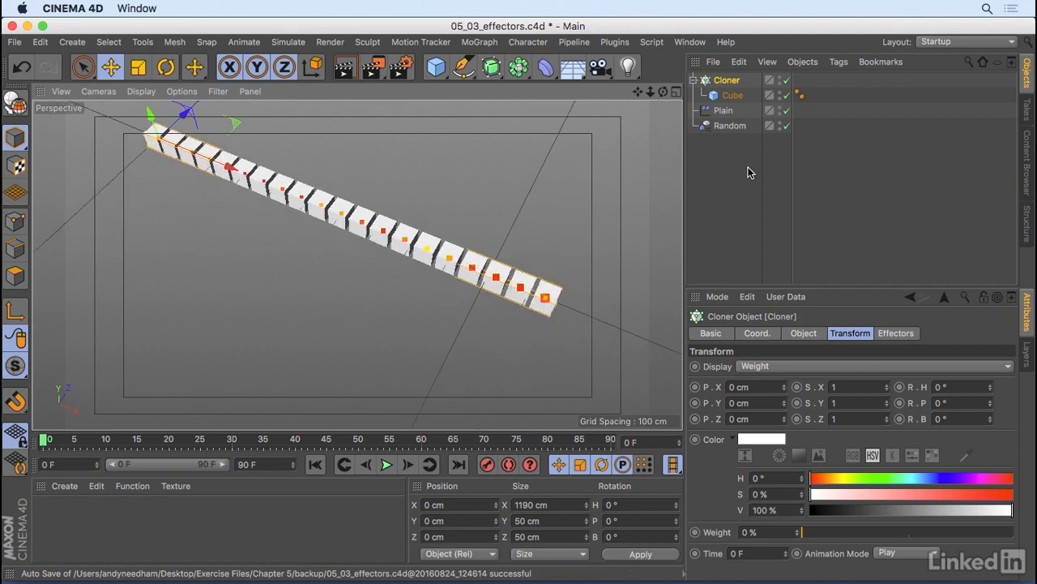
{"action": "left_click", "coordinate": [783, 365]}
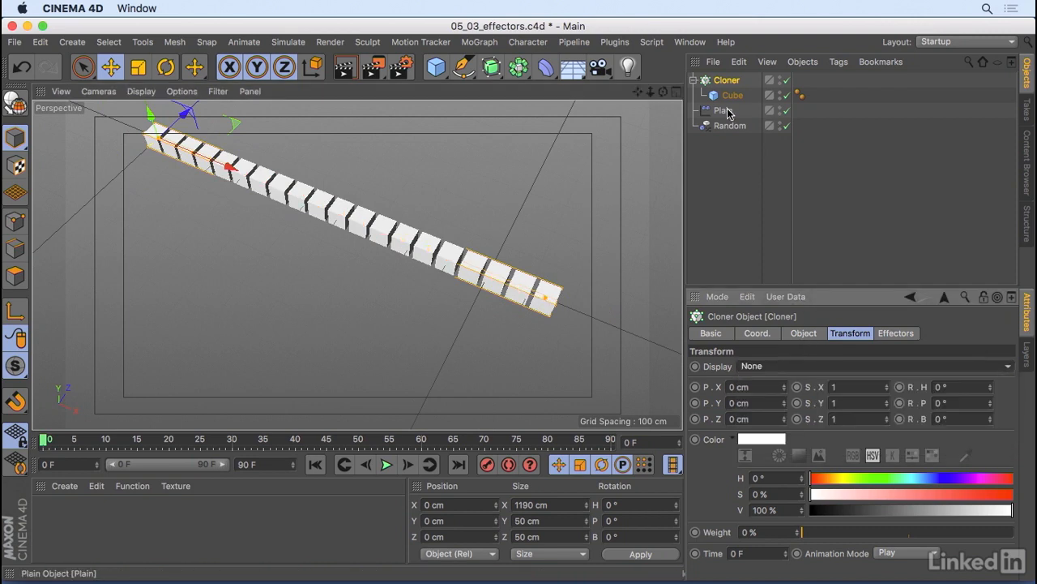
Step: Move the Random effector above Plain in the object hierarchy to match the Cloner's effector order
{"action": "left_click", "coordinate": [895, 334]}
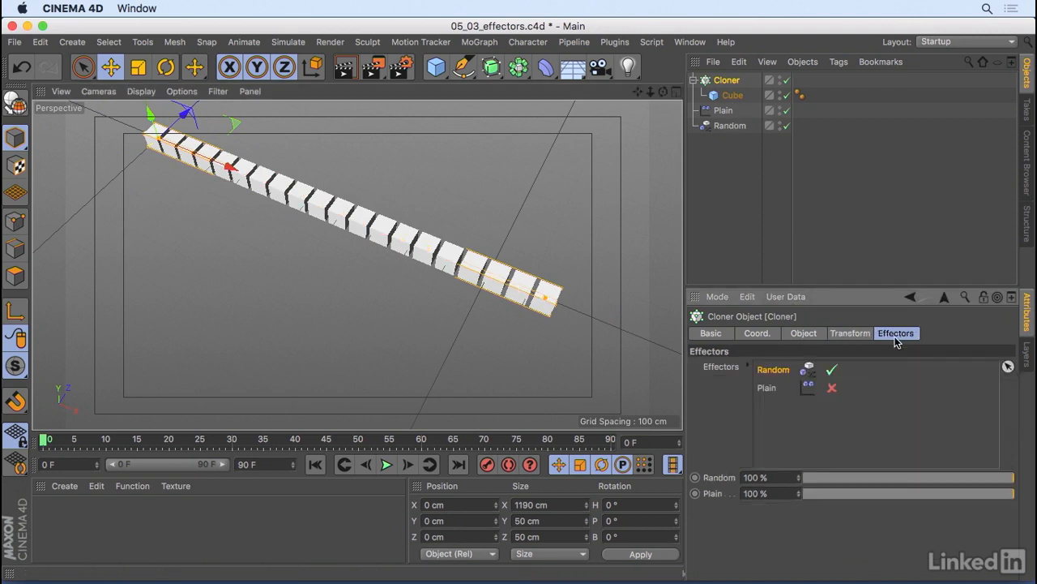
{"action": "left_click_drag", "start_coordinate": [729, 127], "coordinate": [729, 112]}
{"action": "left_click", "coordinate": [726, 80]}
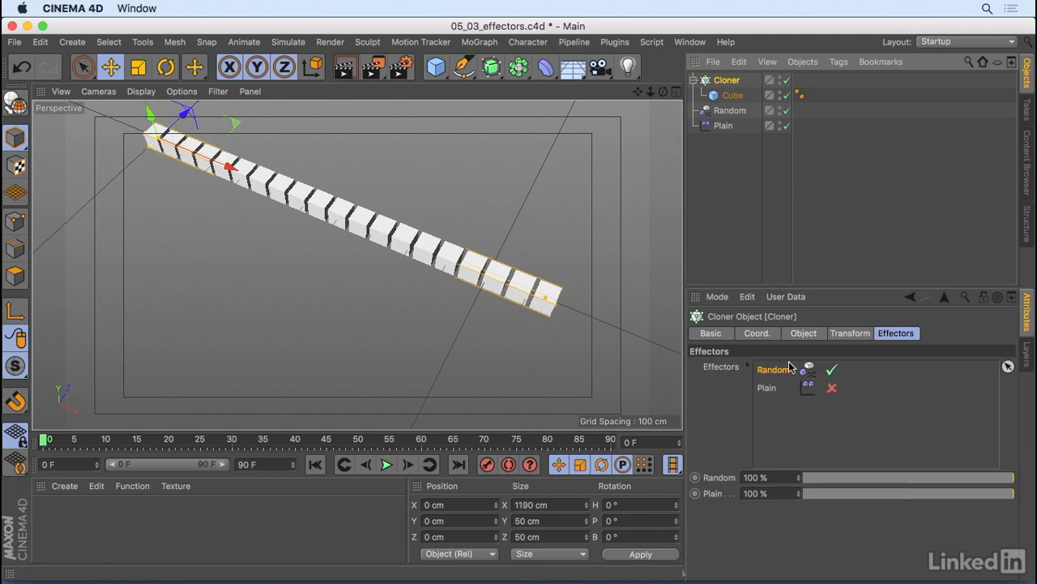
Step: Re-enable the Plain effector in the Cloner's effector list and examine how its rotation affects the weighted clones
{"action": "left_click", "coordinate": [732, 114]}
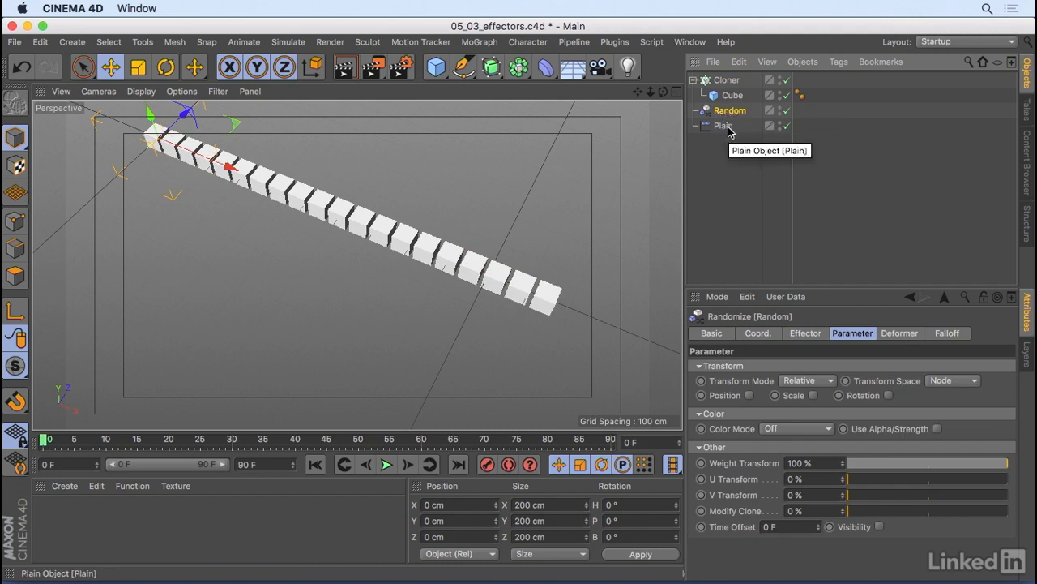
{"action": "left_click", "coordinate": [727, 128]}
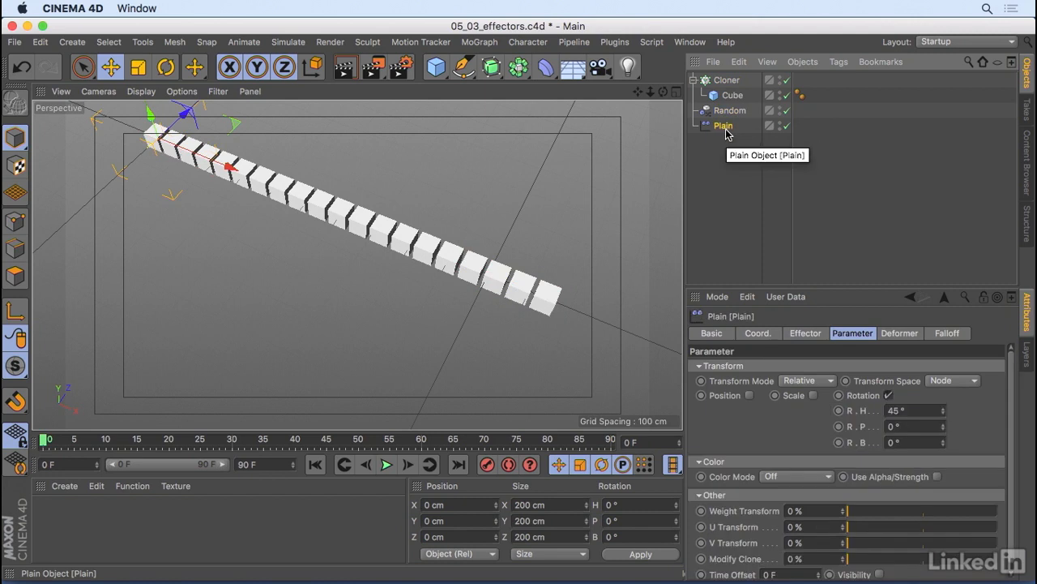
{"action": "left_click", "coordinate": [727, 80]}
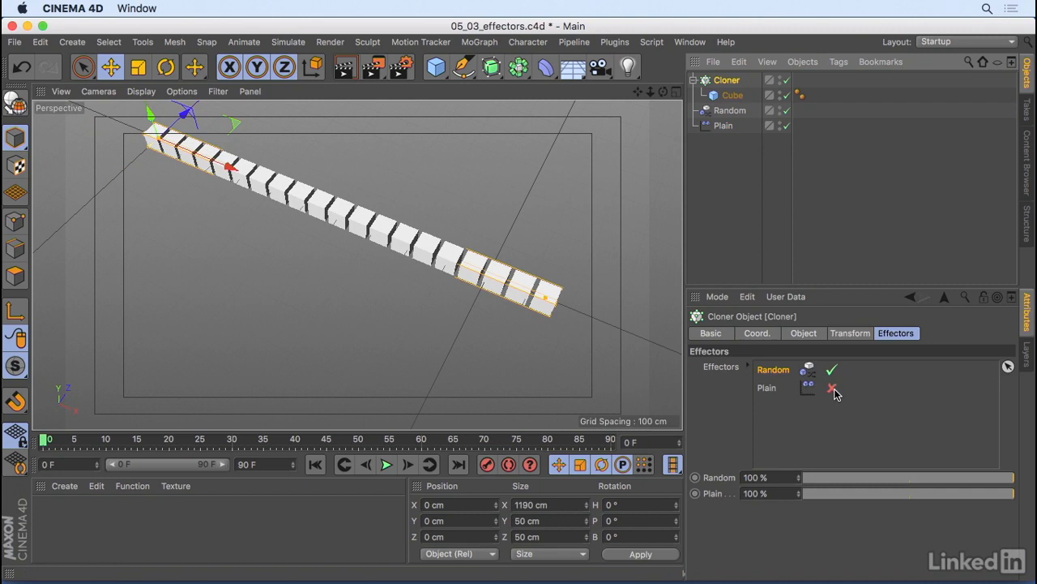
{"action": "left_click", "coordinate": [832, 390]}
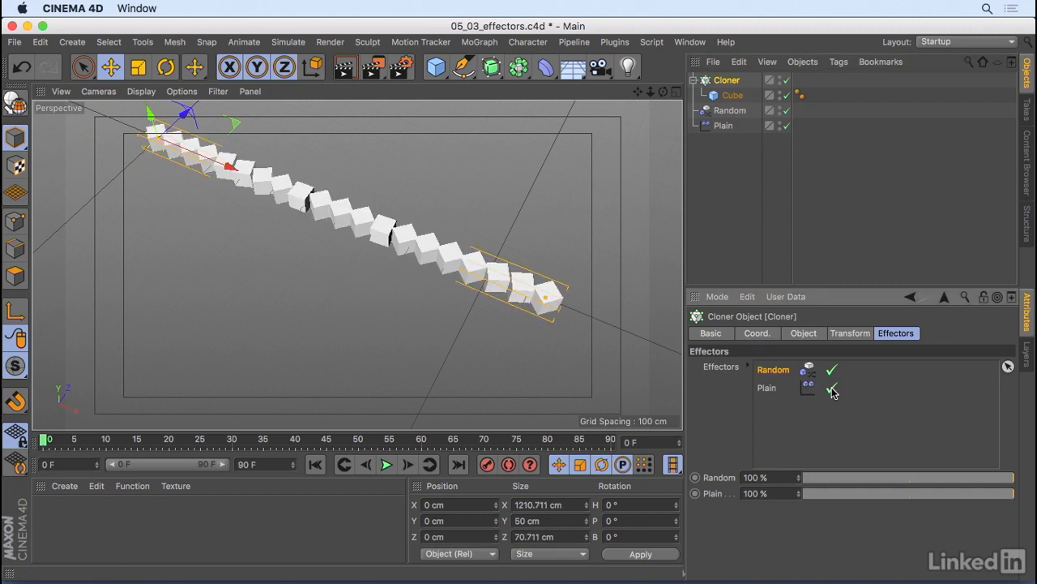
{"action": "left_click", "coordinate": [720, 144]}
{"action": "left_click", "coordinate": [723, 126]}
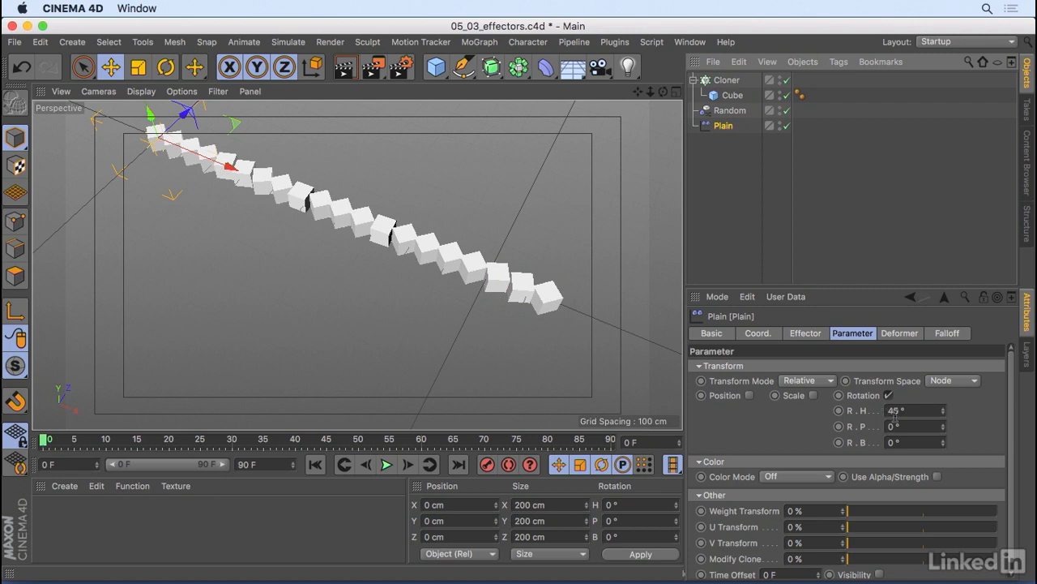
{"action": "mouse_move", "coordinate": [550, 277]}
{"action": "left_mouse_down", "text": "alt"}
{"action": "mouse_move", "coordinate": [543, 226]}
{"action": "mouse_move", "coordinate": [546, 236]}
{"action": "left_mouse_up", "text": "alt"}
{"action": "mouse_move", "coordinate": [500, 262]}
{"action": "left_mouse_down", "text": "alt"}
{"action": "mouse_move", "coordinate": [535, 272]}
{"action": "mouse_move", "coordinate": [440, 278]}
{"action": "mouse_move", "coordinate": [450, 232]}
{"action": "left_mouse_up", "text": "alt"}
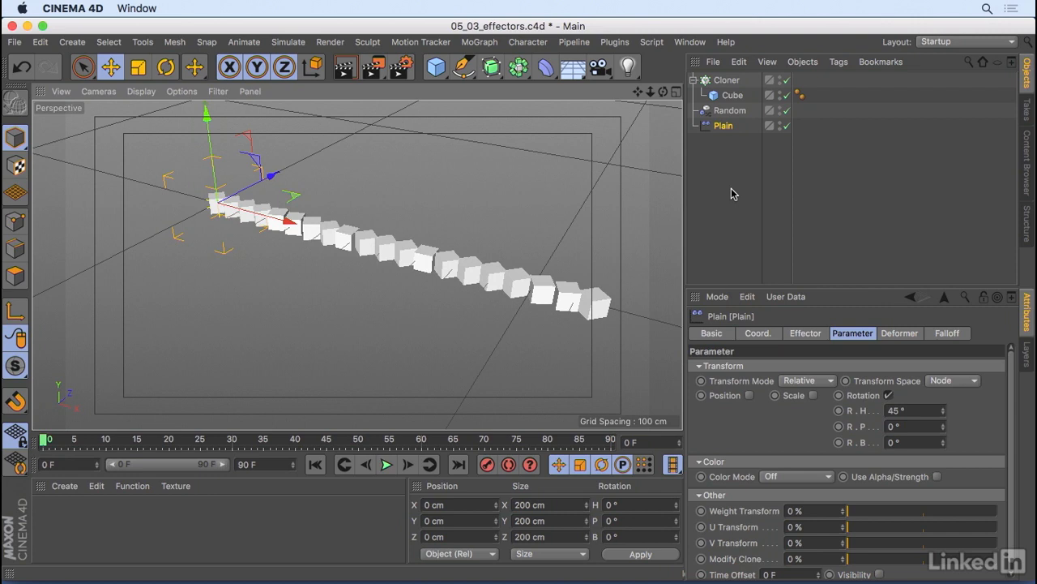
{"action": "left_click", "coordinate": [730, 81]}
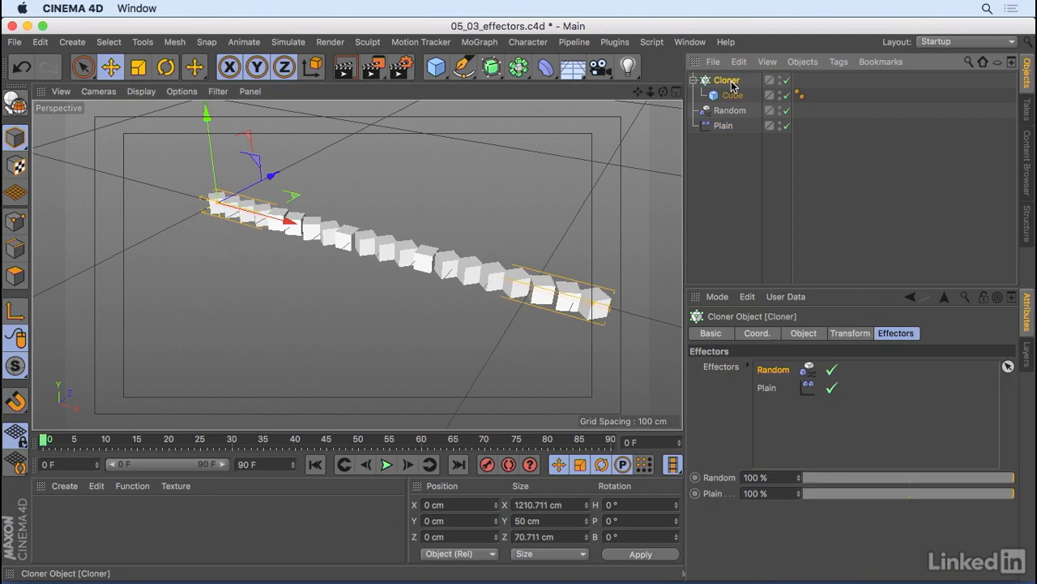
Step: Add a Circle spline, set its plane to XZ and its radius to 600 cm
{"action": "left_click_drag", "start_coordinate": [464, 67], "coordinate": [623, 118]}
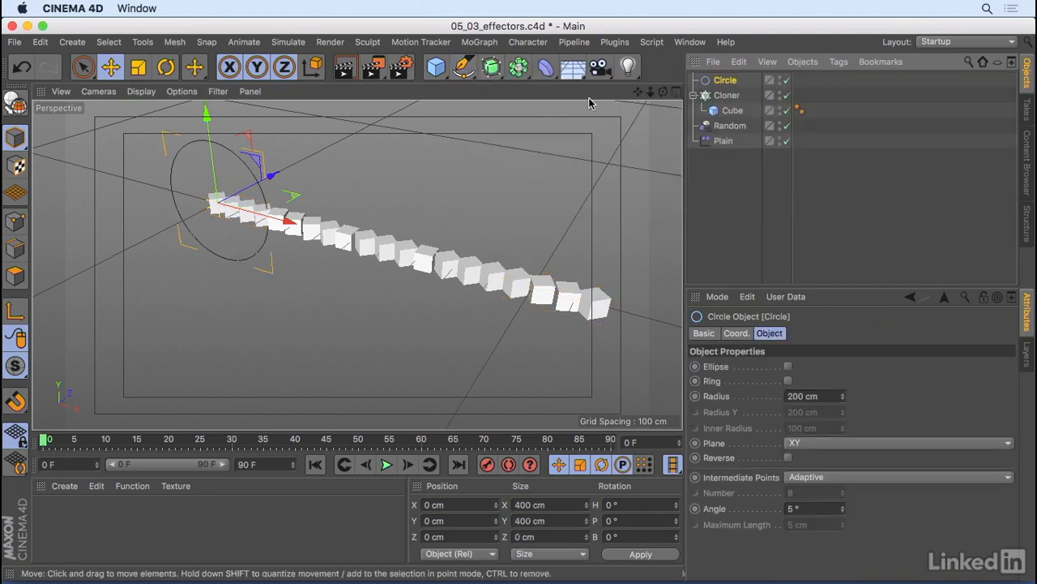
{"action": "left_click", "coordinate": [810, 444]}
{"action": "left_click", "coordinate": [810, 485]}
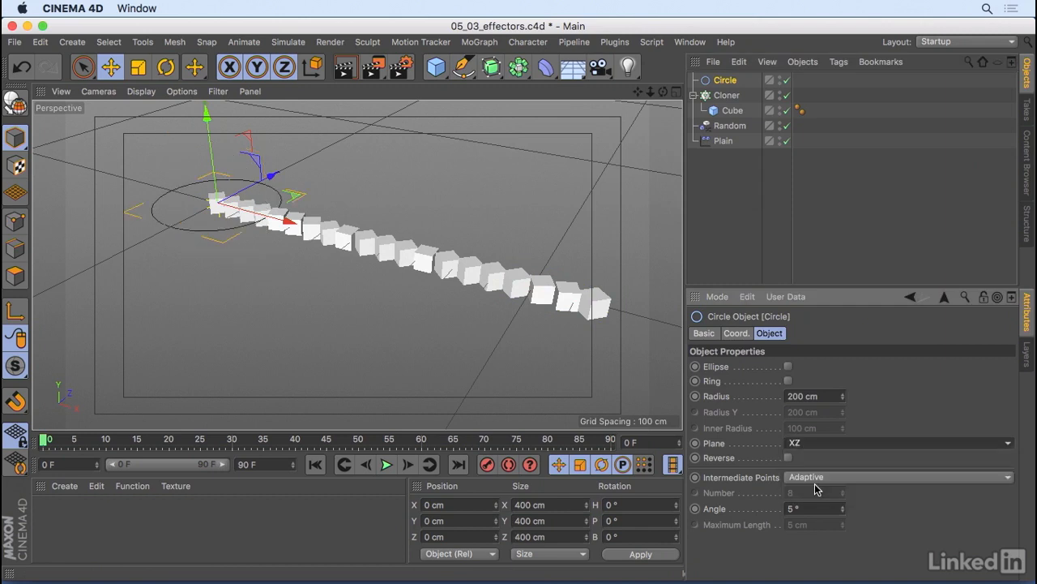
{"action": "left_click_drag", "start_coordinate": [805, 395], "coordinate": [765, 394]}
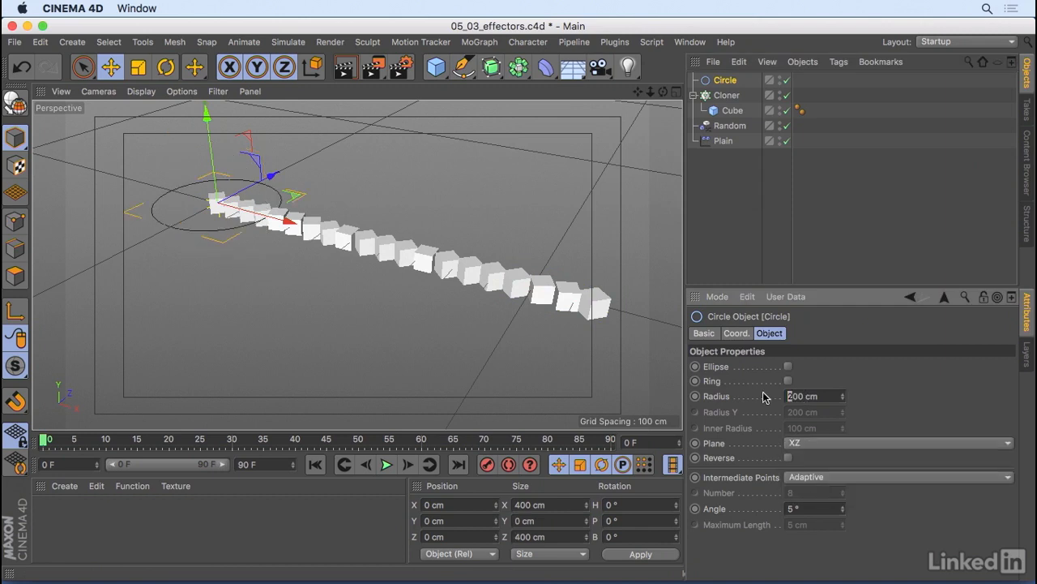
{"action": "type", "text": "500"}
{"action": "key", "text": "Return"}
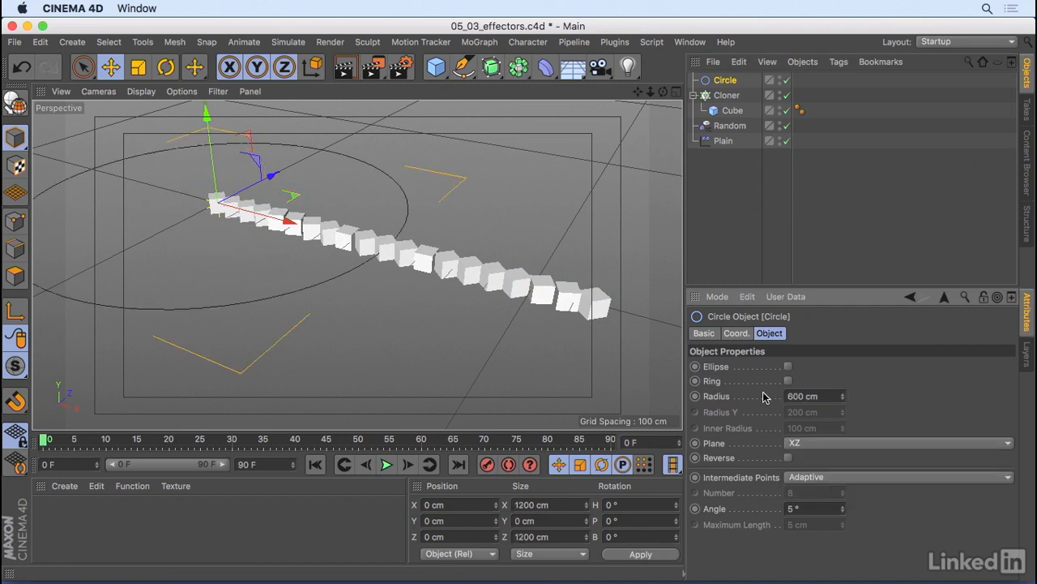
Step: Add a Spline effector to the Cloner
{"action": "left_click", "coordinate": [721, 96]}
{"action": "left_click", "coordinate": [479, 41]}
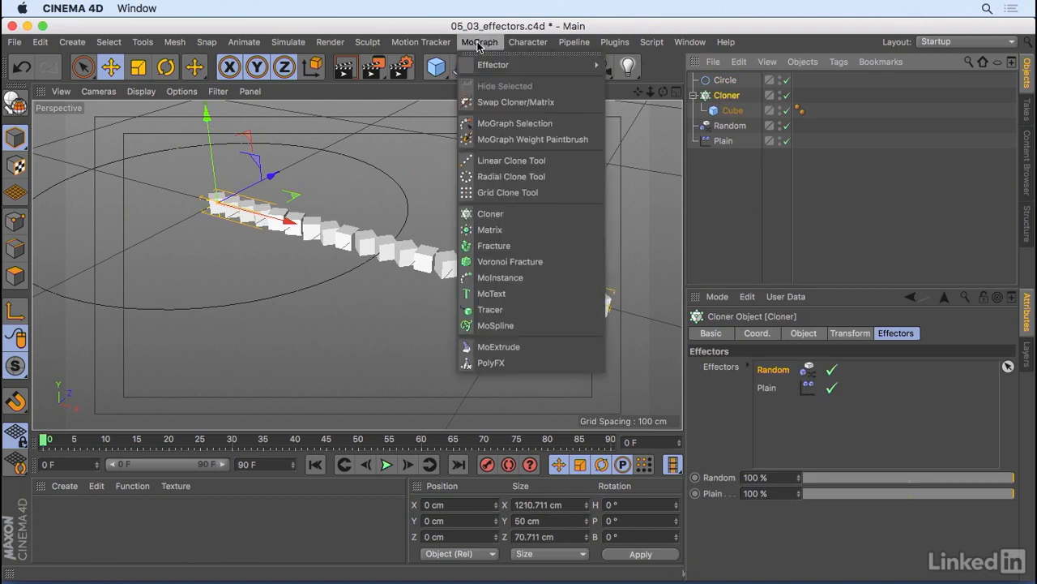
{"action": "mouse_move", "coordinate": [496, 70]}
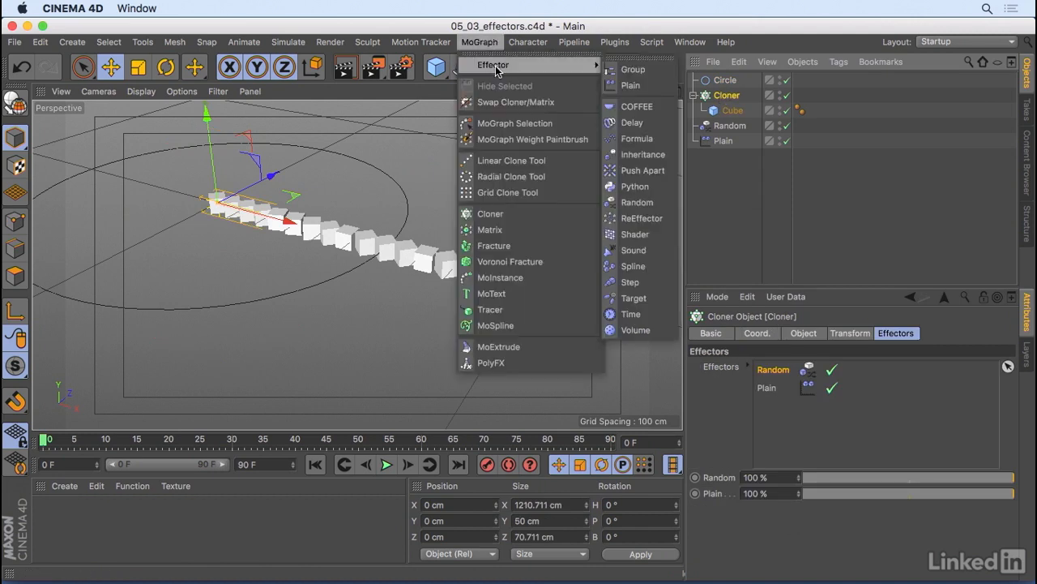
{"action": "left_click", "coordinate": [656, 270]}
Step: Assign the Circle as the Spline effector's spline and test its strength, ending at 100%
{"action": "left_click_drag", "start_coordinate": [726, 80], "coordinate": [734, 182]}
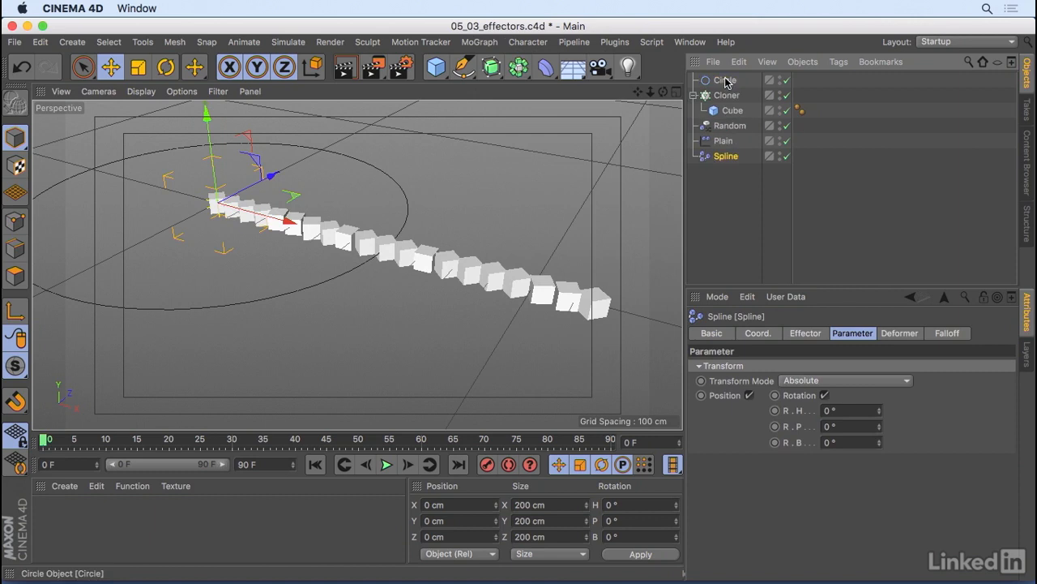
{"action": "left_click", "coordinate": [811, 333]}
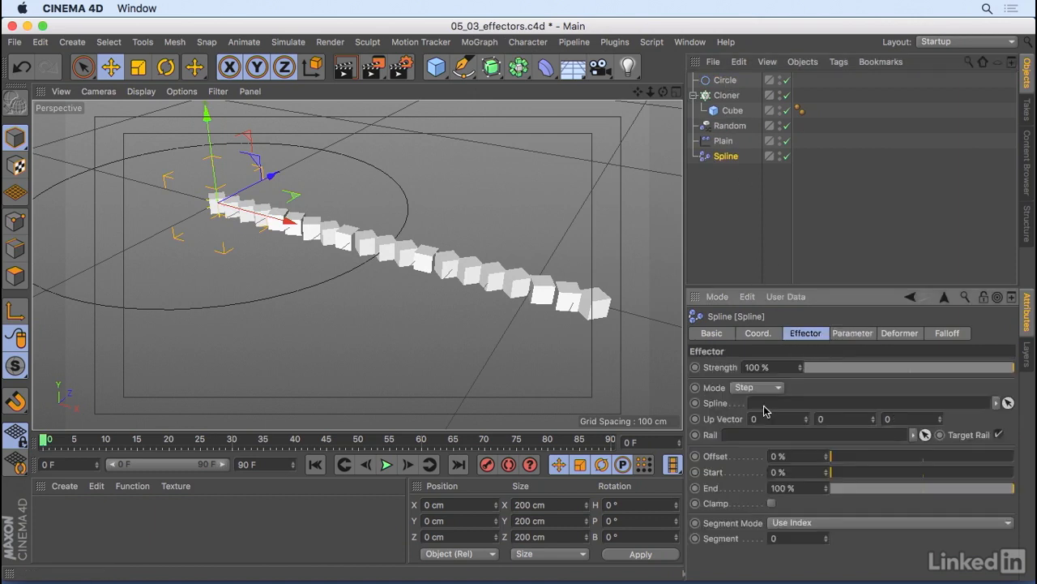
{"action": "left_click_drag", "start_coordinate": [727, 81], "coordinate": [788, 403]}
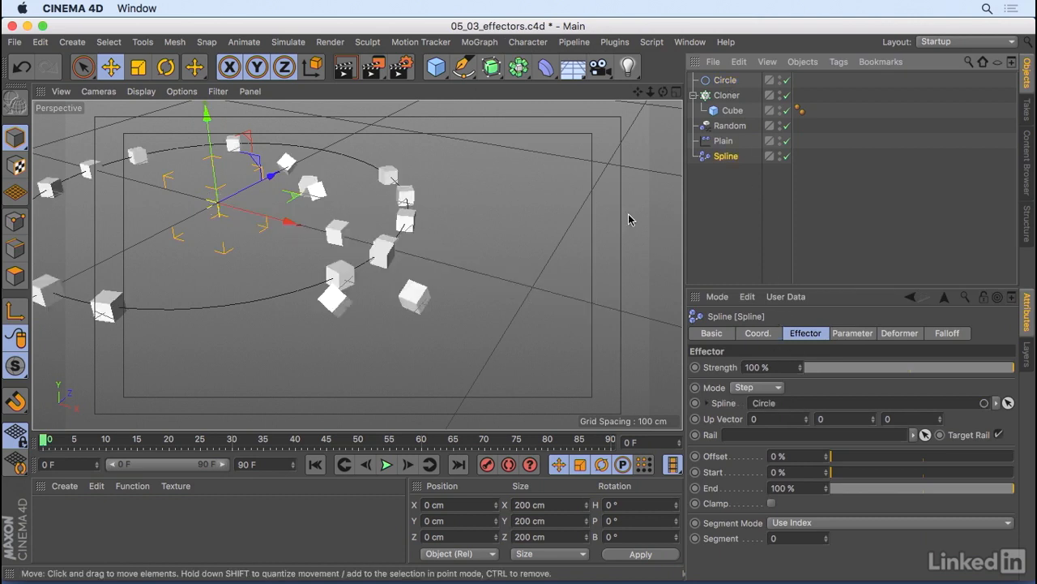
{"action": "left_click_drag", "start_coordinate": [663, 91], "coordinate": [571, 91]}
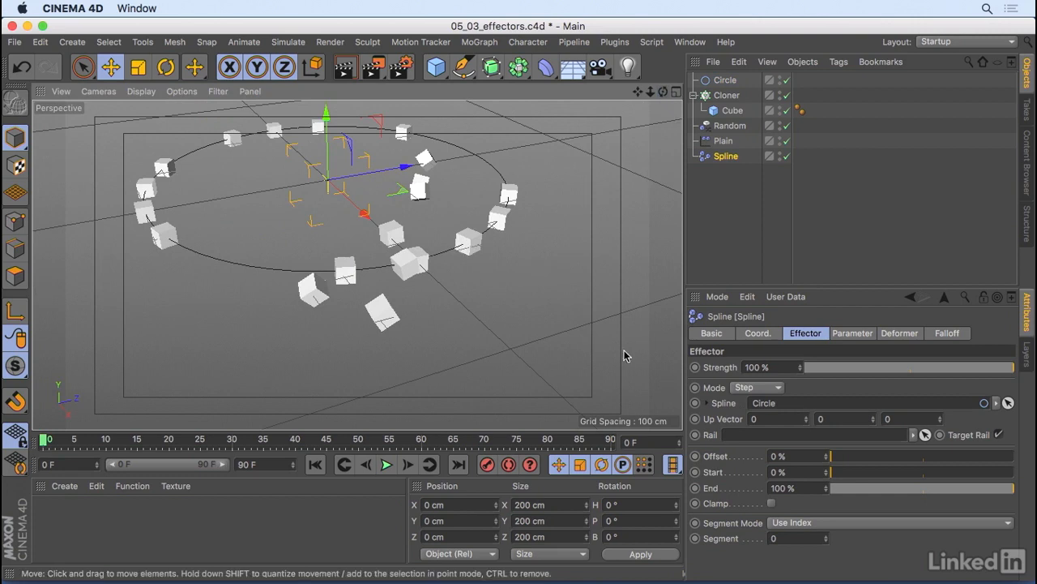
{"action": "left_click_drag", "start_coordinate": [1005, 368], "coordinate": [1034, 353]}
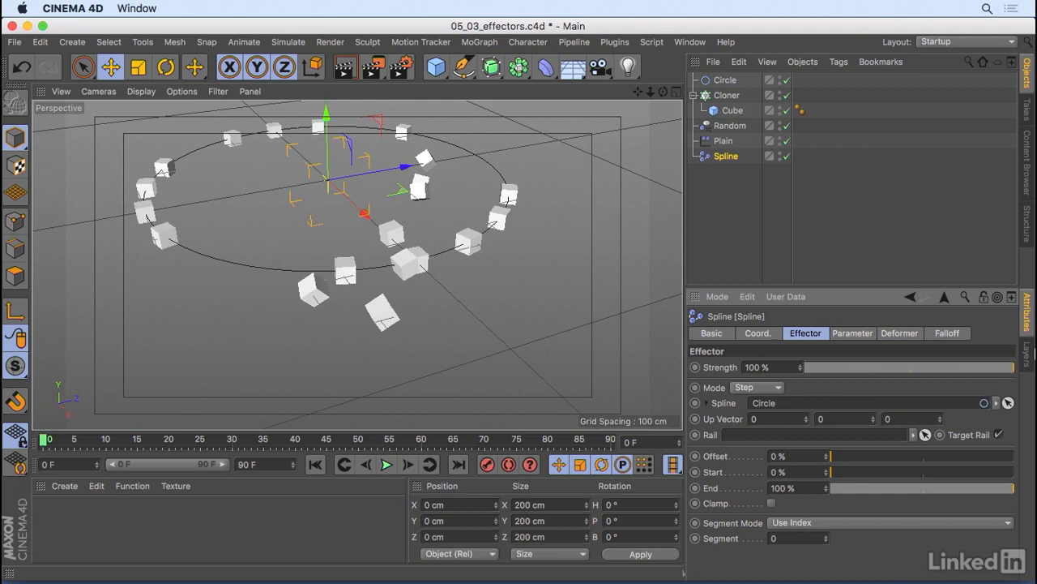
Step: Move the Spline effector to the top of the Cloner's effector list, inspect the clones around the circle, and select the Spline effector
{"action": "left_click", "coordinate": [726, 95]}
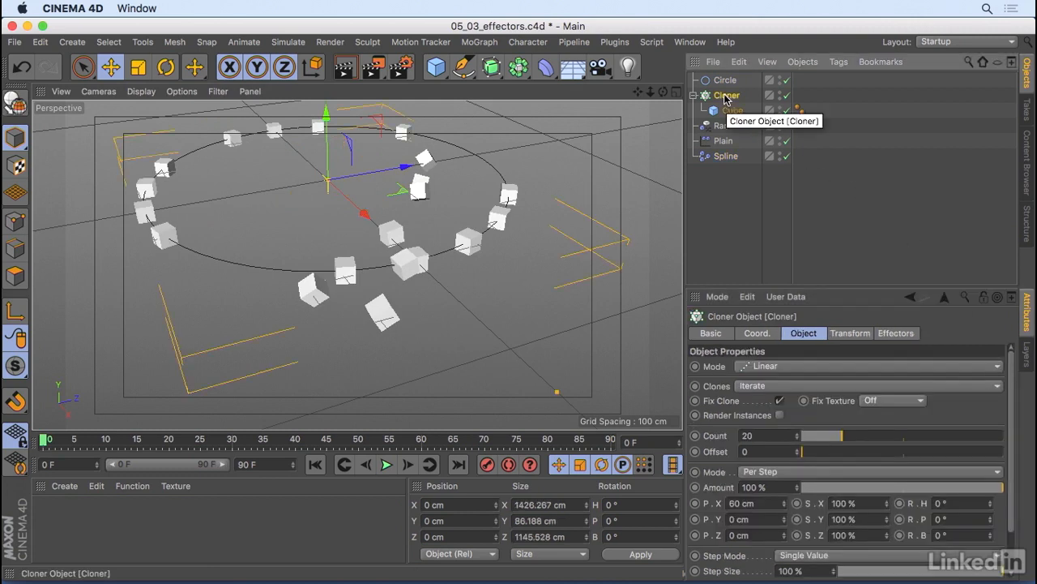
{"action": "left_click", "coordinate": [903, 333]}
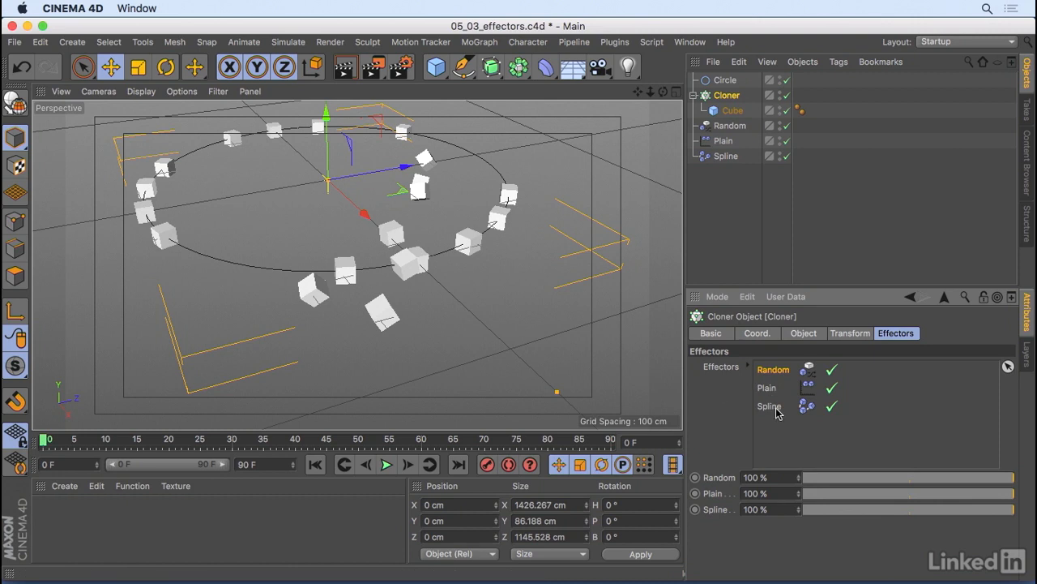
{"action": "left_click_drag", "start_coordinate": [768, 414], "coordinate": [791, 369]}
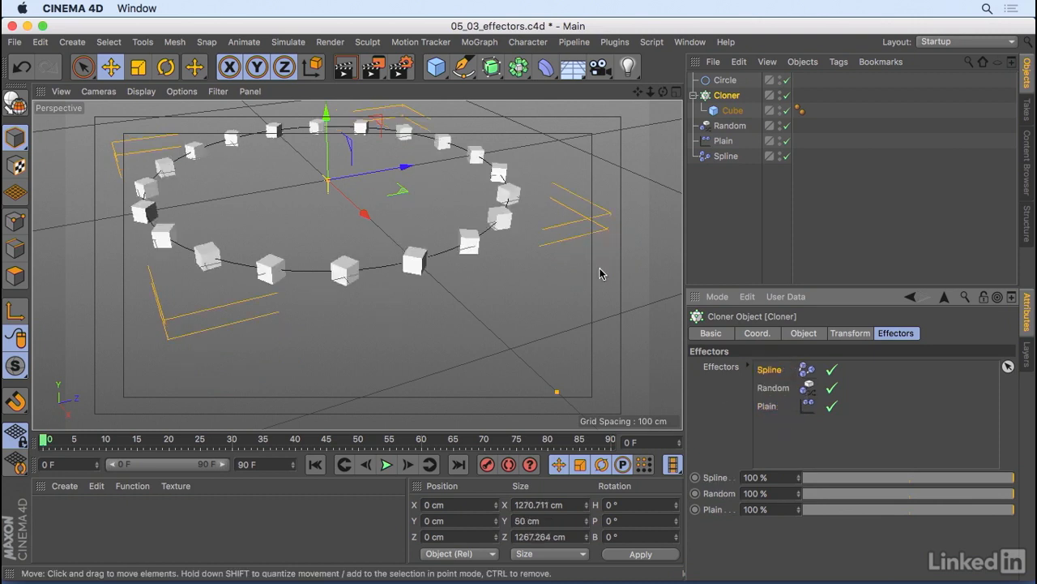
{"action": "mouse_move", "coordinate": [590, 277]}
{"action": "left_mouse_down", "text": "alt"}
{"action": "mouse_move", "coordinate": [559, 215]}
{"action": "mouse_move", "coordinate": [530, 216]}
{"action": "mouse_move", "coordinate": [551, 278]}
{"action": "mouse_move", "coordinate": [624, 300]}
{"action": "left_mouse_up", "text": "alt"}
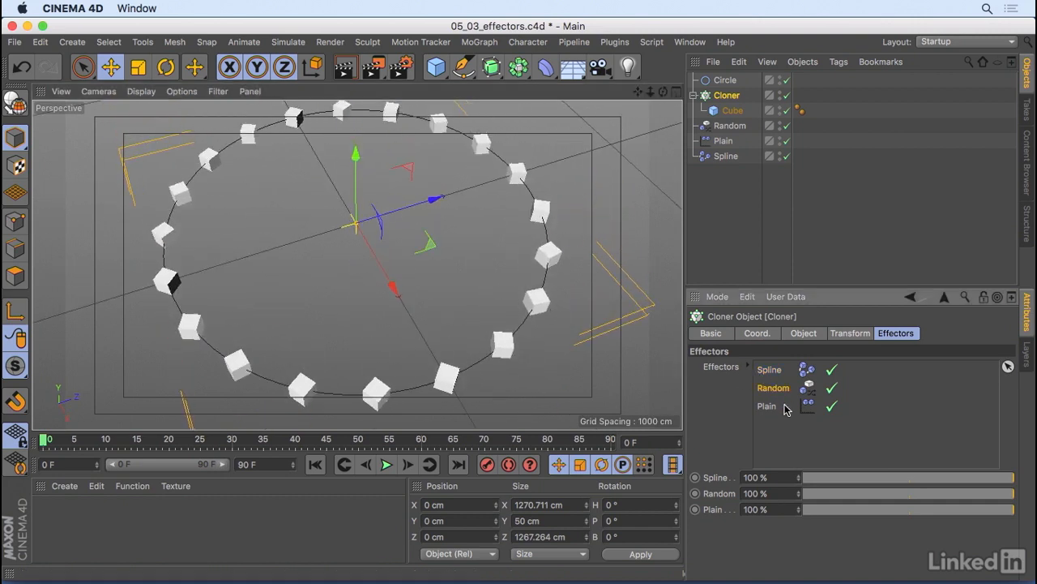
{"action": "left_click_drag", "start_coordinate": [548, 326], "coordinate": [516, 246], "text": "alt"}
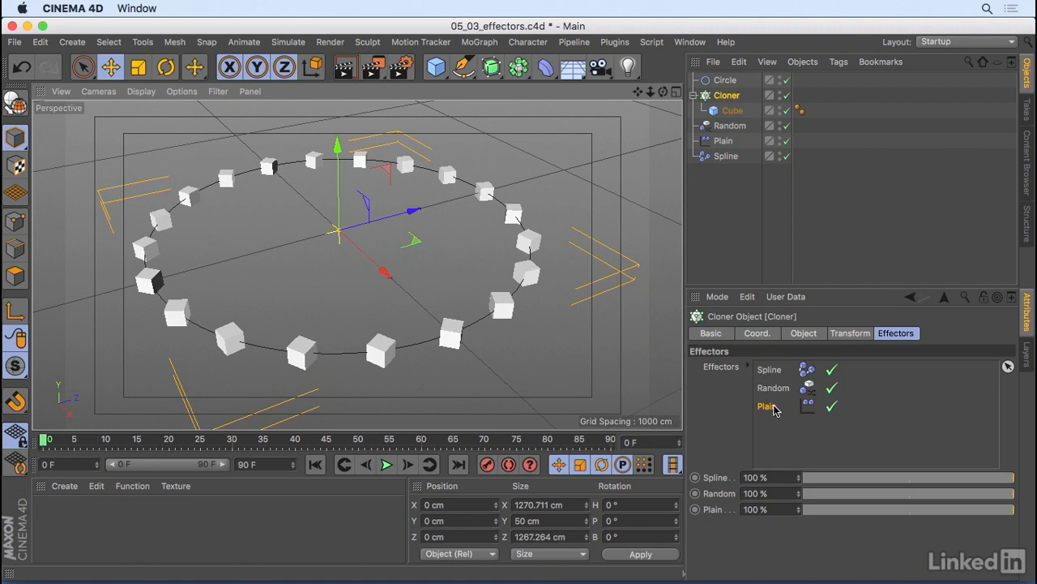
{"action": "left_click", "coordinate": [727, 157]}
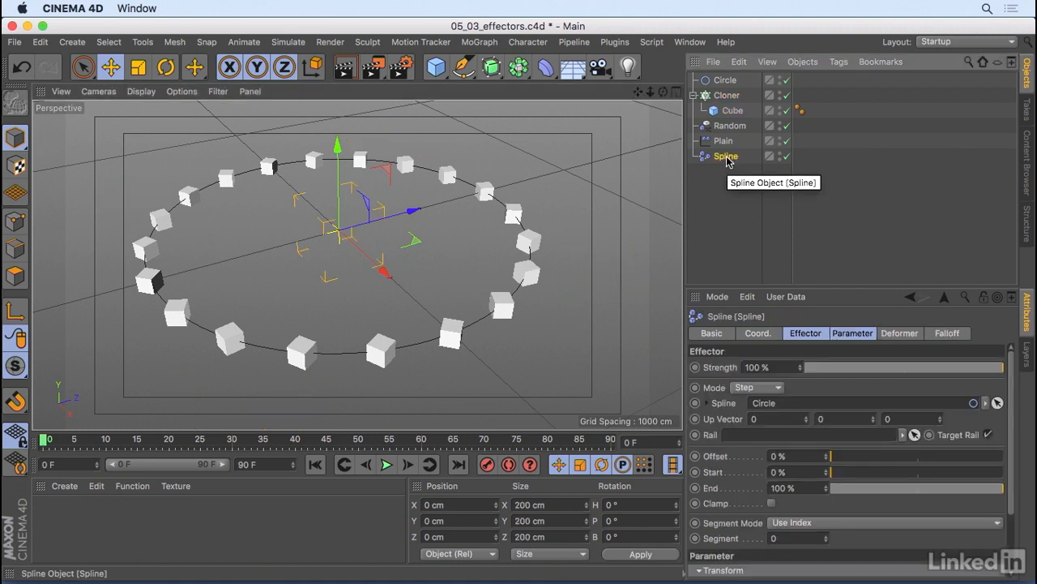
Step: Delete the Spline effector and the Circle spline from the scene
{"action": "key", "text": "Delete"}
{"action": "left_click", "coordinate": [725, 81]}
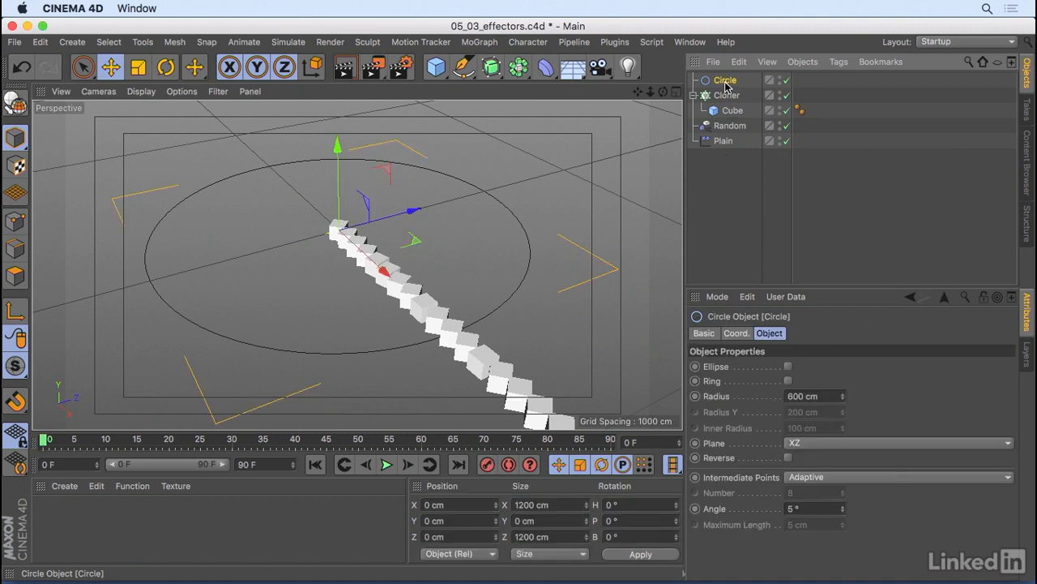
{"action": "key", "text": "Delete"}
{"action": "left_click_drag", "start_coordinate": [663, 91], "coordinate": [640, 96]}
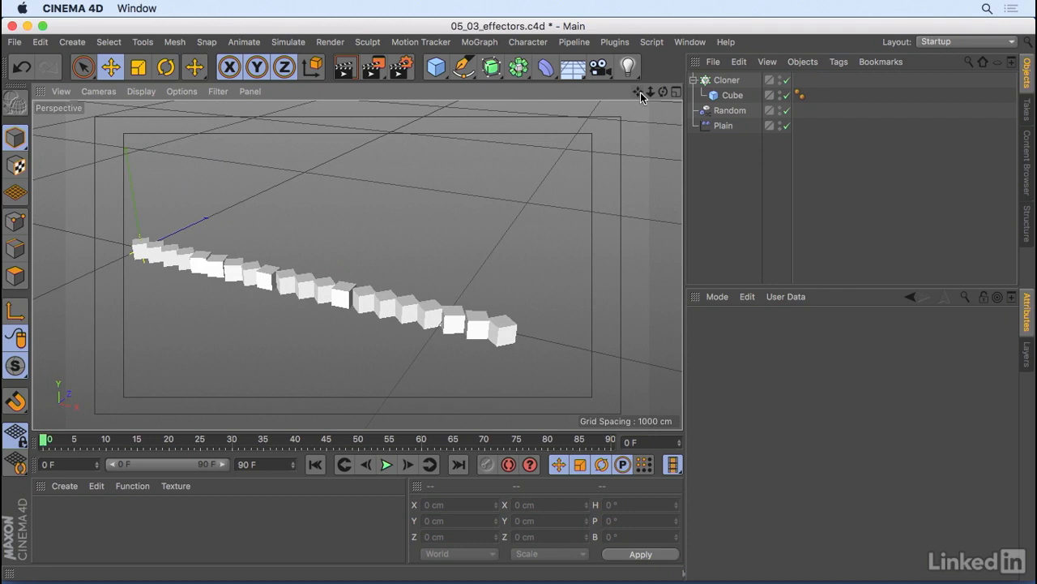
Step: Set the Plain effector's falloff shape to Linear and its orientation to +X
{"action": "left_click", "coordinate": [724, 126]}
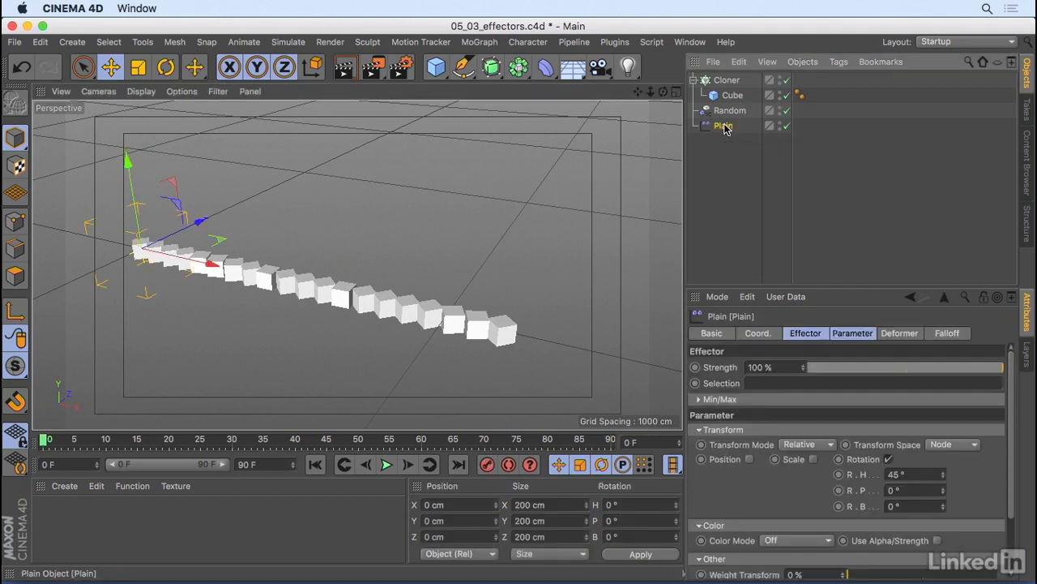
{"action": "left_click", "coordinate": [945, 333]}
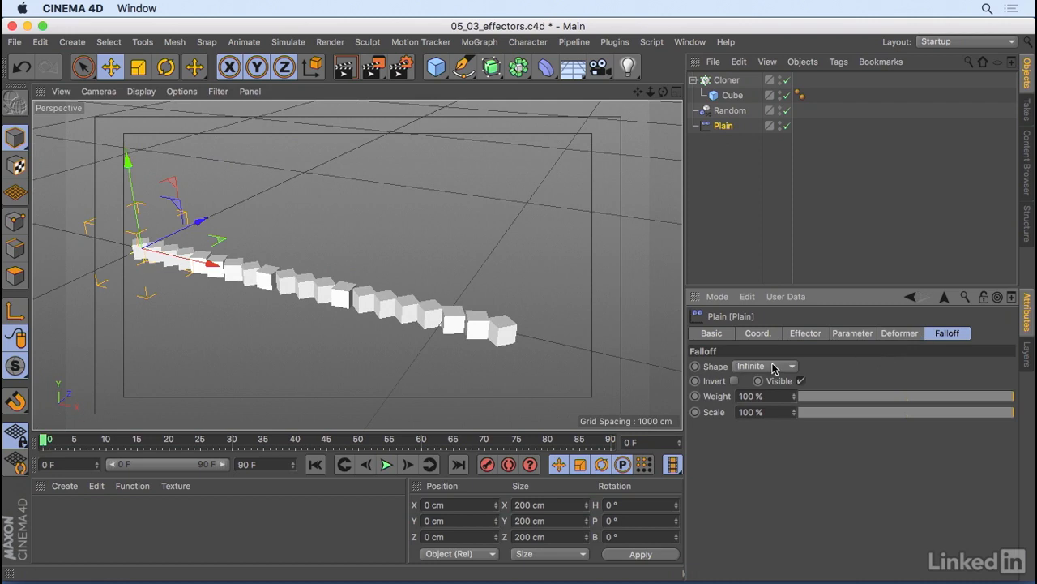
{"action": "left_click", "coordinate": [807, 333]}
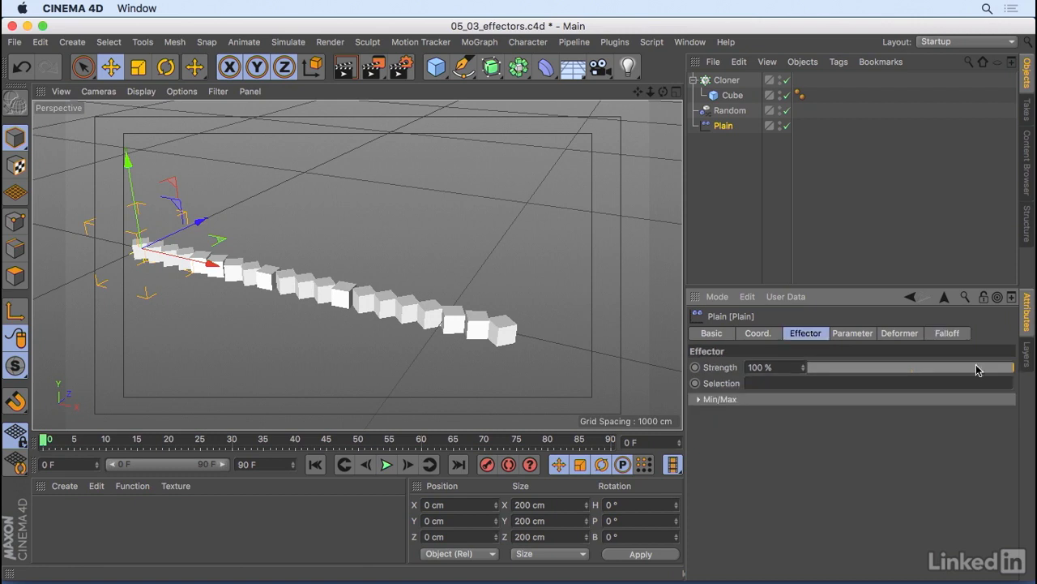
{"action": "mouse_move", "coordinate": [993, 374]}
{"action": "left_mouse_down"}
{"action": "mouse_move", "coordinate": [808, 371]}
{"action": "mouse_move", "coordinate": [1009, 373]}
{"action": "left_mouse_up"}
{"action": "left_click", "coordinate": [947, 334]}
{"action": "left_click", "coordinate": [752, 367]}
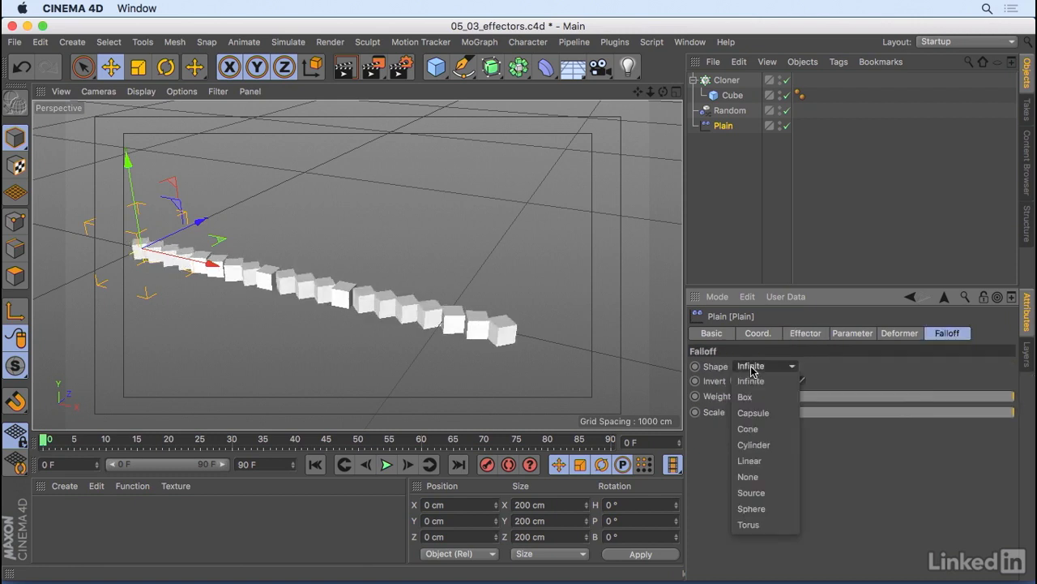
{"action": "left_click", "coordinate": [765, 460]}
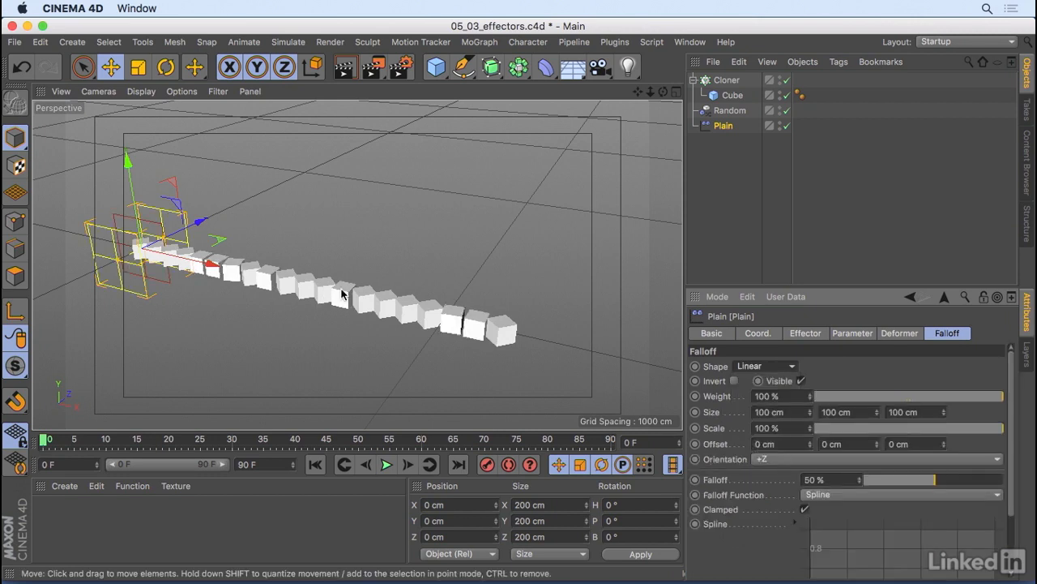
{"action": "left_click", "coordinate": [780, 461]}
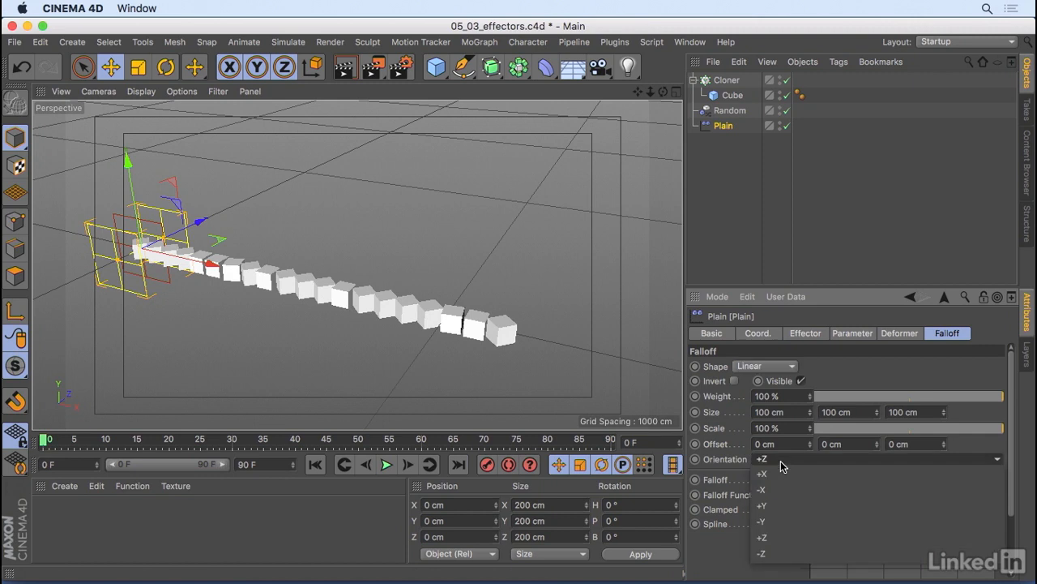
{"action": "left_click", "coordinate": [783, 478]}
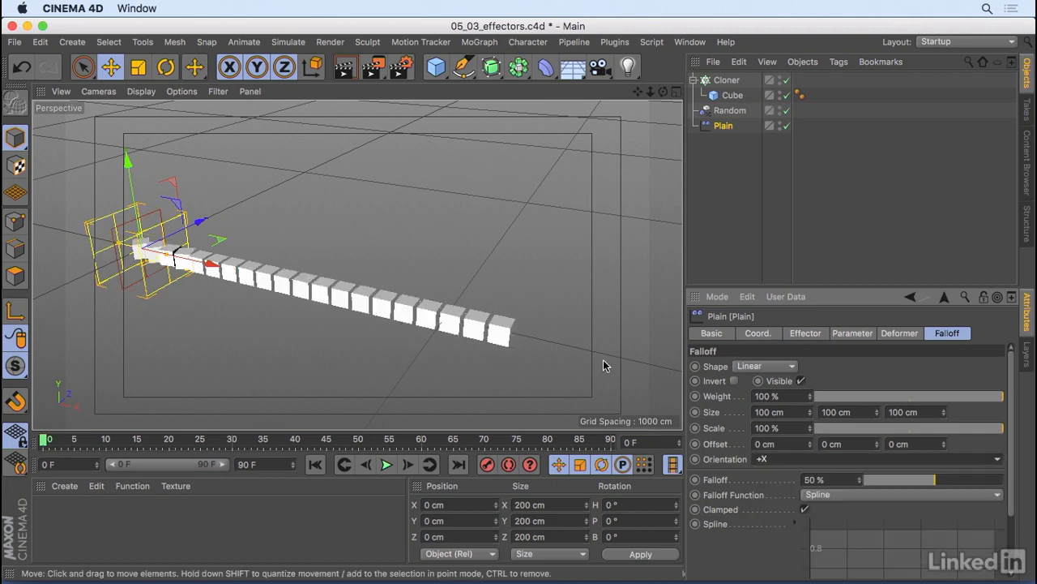
Step: Stretch the linear falloff to about 395 cm in X with 77% falloff, and move the Plain effector to about 141 cm in X
{"action": "left_click_drag", "start_coordinate": [172, 257], "coordinate": [244, 278]}
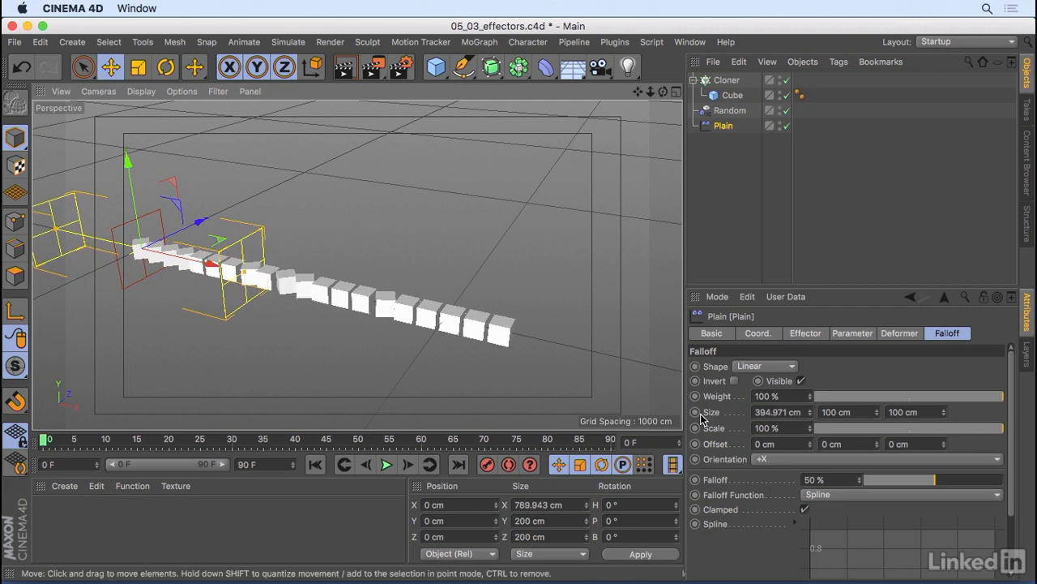
{"action": "left_click_drag", "start_coordinate": [932, 479], "coordinate": [972, 483]}
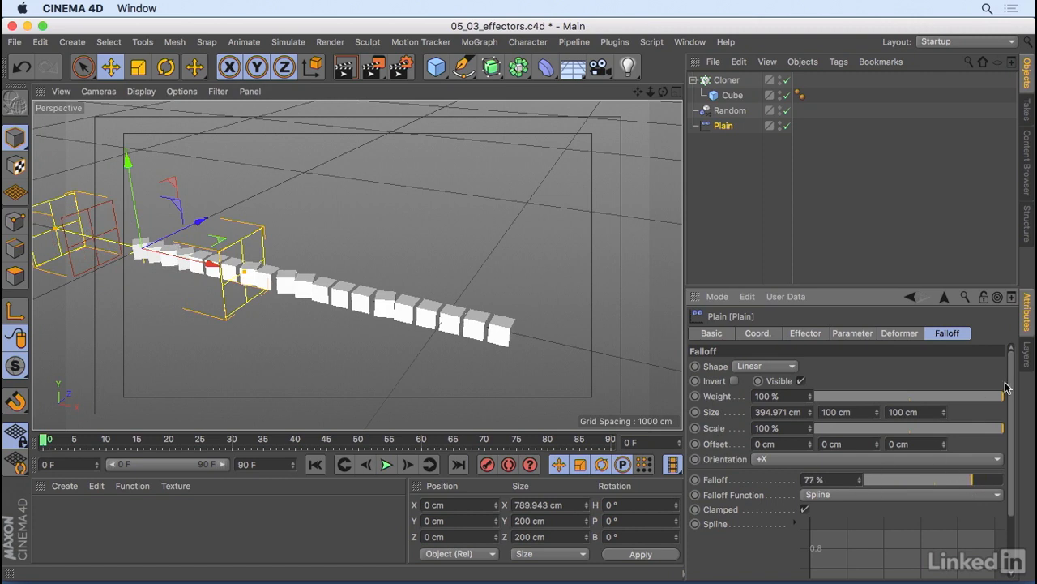
{"action": "left_click_drag", "start_coordinate": [200, 264], "coordinate": [237, 273]}
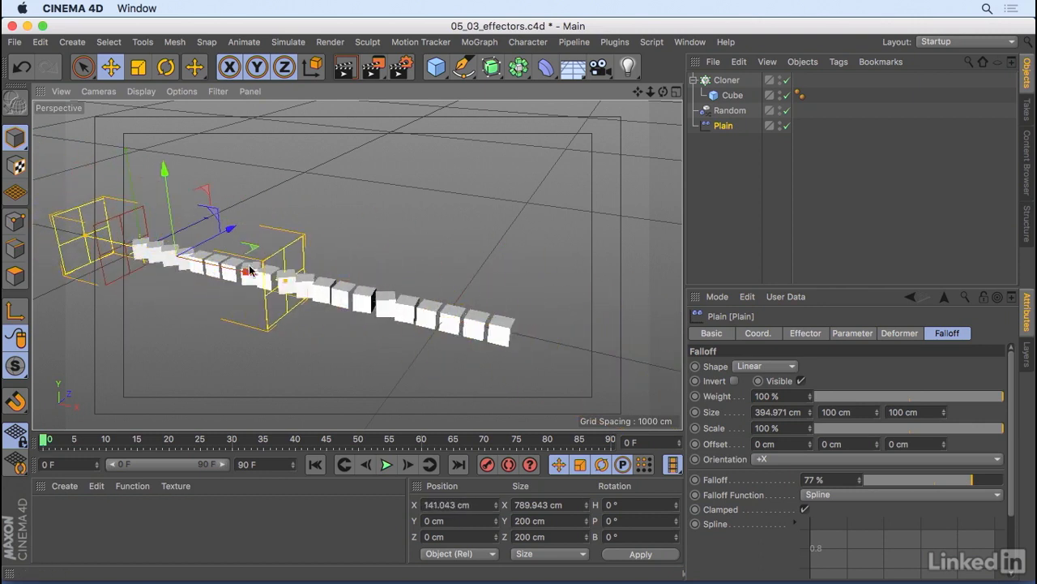
Step: Disable the Random effector and enable the Plain effector's position transform
{"action": "left_click", "coordinate": [786, 111]}
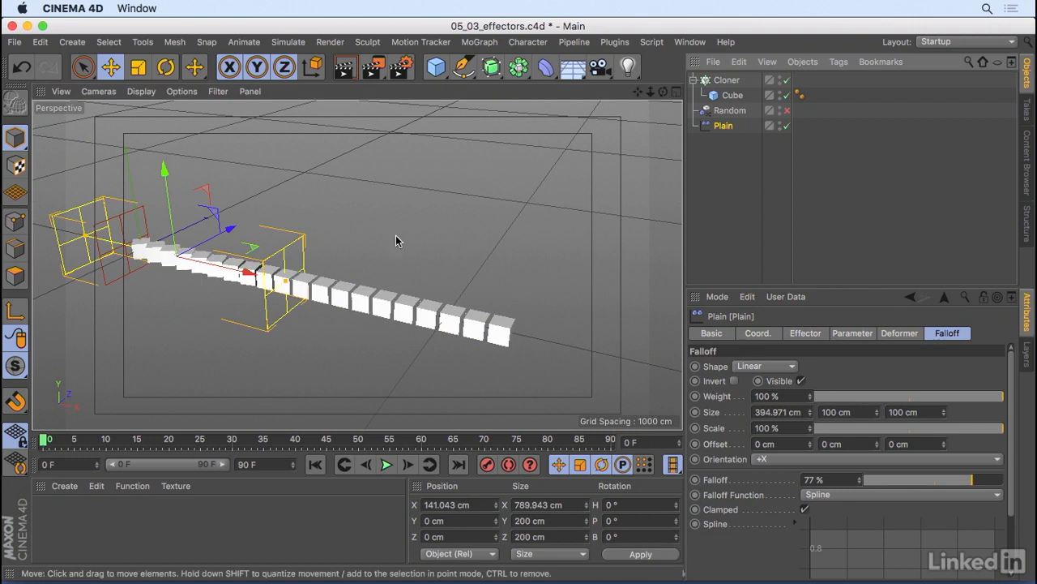
{"action": "right_click_drag", "start_coordinate": [376, 247], "coordinate": [406, 260], "text": "alt"}
{"action": "middle_click_drag", "start_coordinate": [366, 244], "coordinate": [469, 257], "text": "alt"}
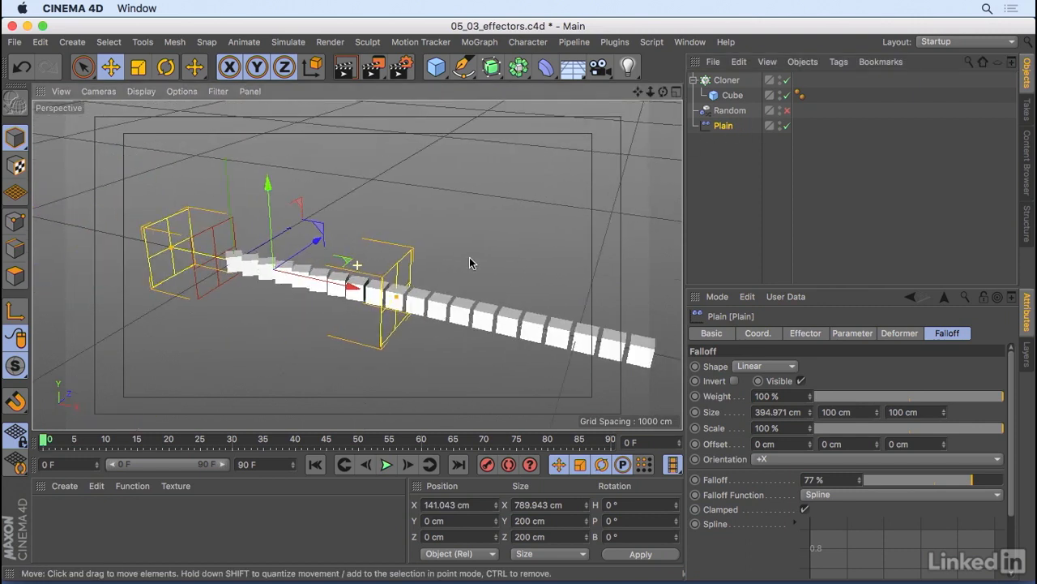
{"action": "left_click", "coordinate": [744, 125]}
{"action": "left_click", "coordinate": [805, 333]}
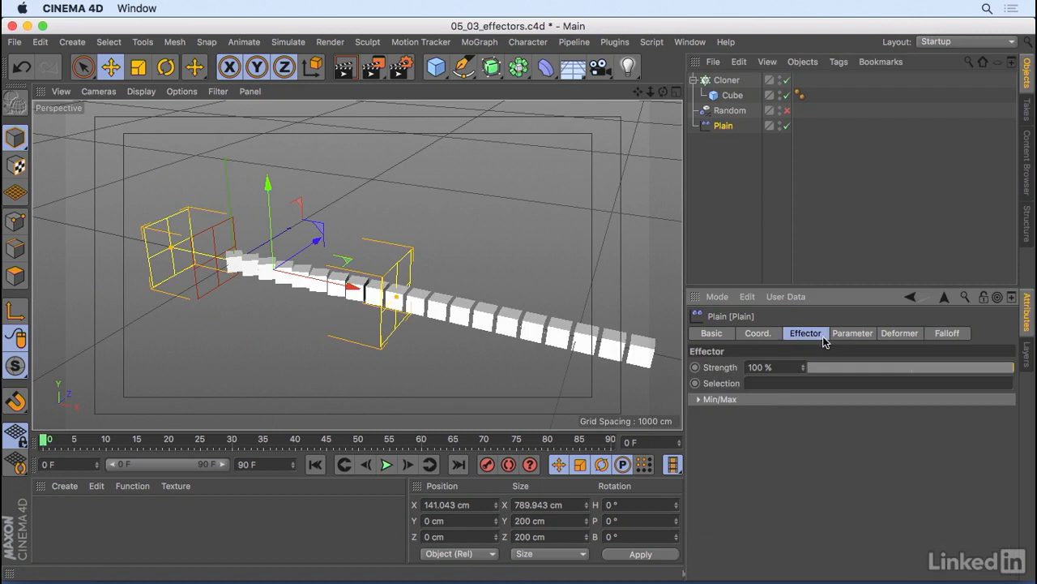
{"action": "left_click", "coordinate": [851, 334]}
{"action": "left_click", "coordinate": [749, 395]}
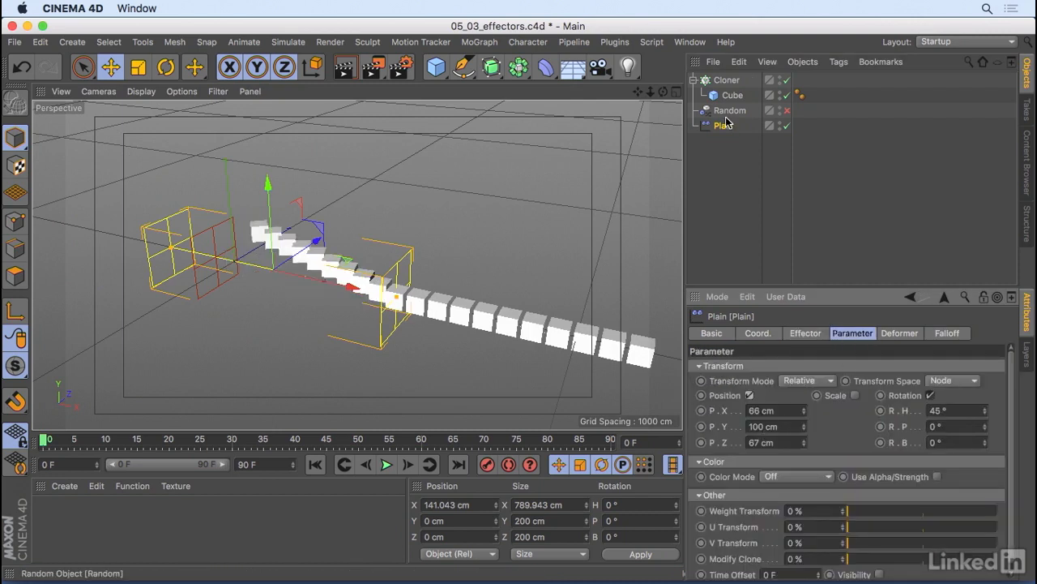
Step: Slide the Plain effector back and forth along the row of clones, ending at about 405 cm in X
{"action": "mouse_move", "coordinate": [400, 258]}
{"action": "left_mouse_down"}
{"action": "mouse_move", "coordinate": [204, 270]}
{"action": "mouse_move", "coordinate": [128, 257]}
{"action": "mouse_move", "coordinate": [509, 324]}
{"action": "mouse_move", "coordinate": [508, 333]}
{"action": "mouse_move", "coordinate": [543, 342]}
{"action": "mouse_move", "coordinate": [454, 324]}
{"action": "mouse_move", "coordinate": [238, 314]}
{"action": "mouse_move", "coordinate": [545, 360]}
{"action": "left_mouse_up"}
{"action": "mouse_move", "coordinate": [677, 372]}
{"action": "left_mouse_down"}
{"action": "mouse_move", "coordinate": [253, 336]}
{"action": "mouse_move", "coordinate": [146, 311]}
{"action": "left_mouse_up"}
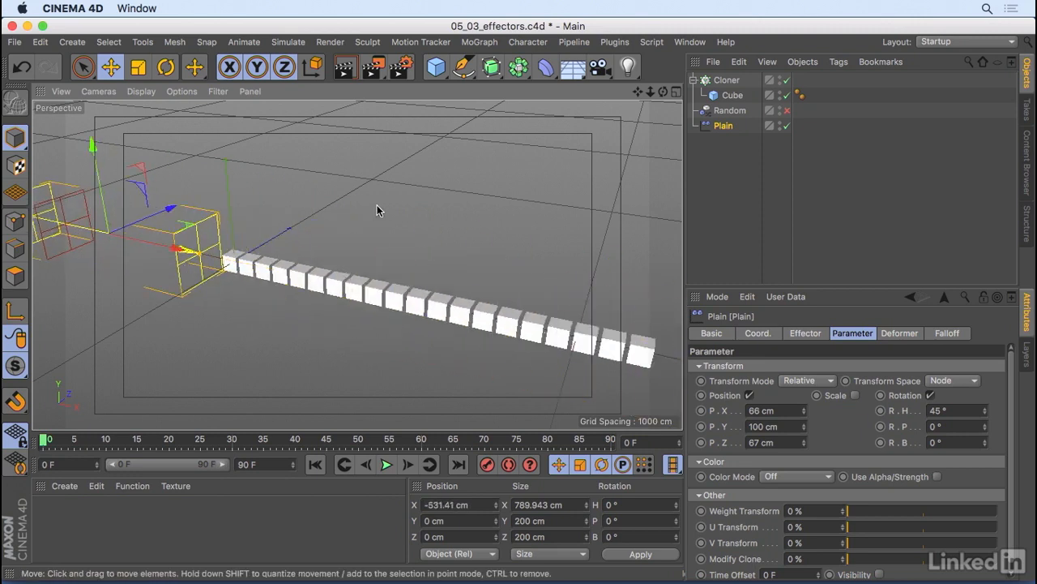
{"action": "scroll", "coordinate": [365, 229], "scroll_direction": "down", "scroll_amount": 4}
{"action": "left_click_drag", "start_coordinate": [247, 233], "coordinate": [401, 251]}
Step: Change the Plain effector's falloff shape to Sphere
{"action": "left_click", "coordinate": [942, 333]}
{"action": "left_click", "coordinate": [761, 367]}
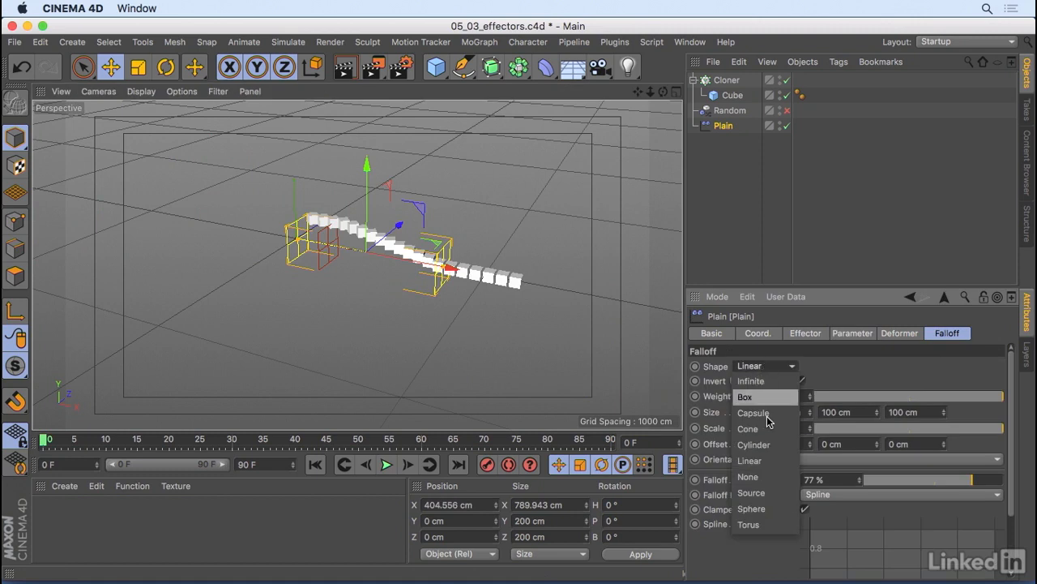
{"action": "left_click", "coordinate": [764, 508]}
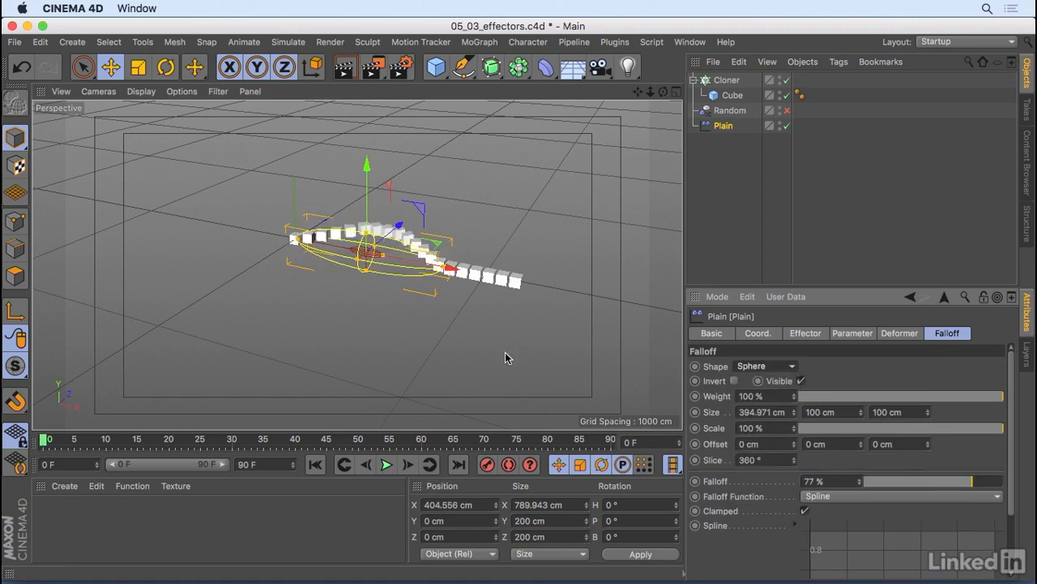
Step: Enlarge the spherical falloff to about 158 cm in Y and 181 cm in Z, and slide it along the row of clones
{"action": "left_click_drag", "start_coordinate": [406, 267], "coordinate": [368, 304]}
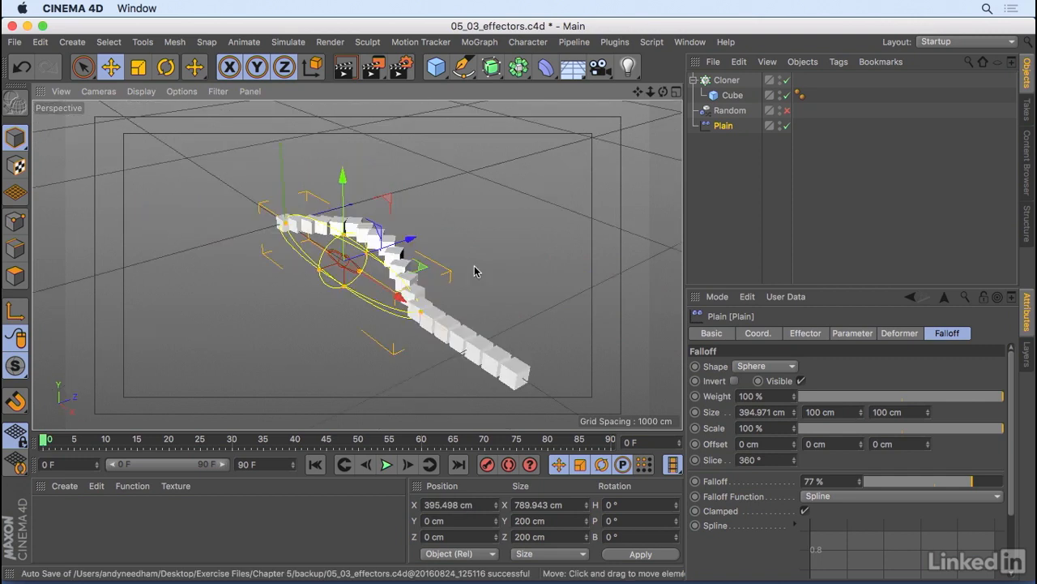
{"action": "left_click_drag", "start_coordinate": [368, 251], "coordinate": [344, 219]}
{"action": "left_click_drag", "start_coordinate": [398, 256], "coordinate": [306, 286], "text": "alt"}
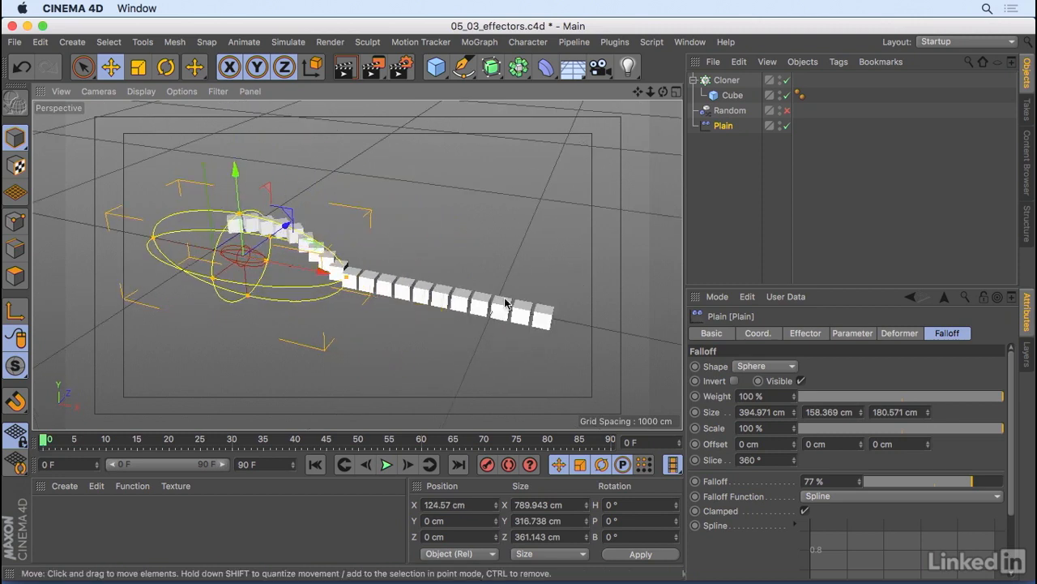
{"action": "left_click_drag", "start_coordinate": [347, 283], "coordinate": [370, 284]}
{"action": "left_click_drag", "start_coordinate": [274, 272], "coordinate": [316, 276]}
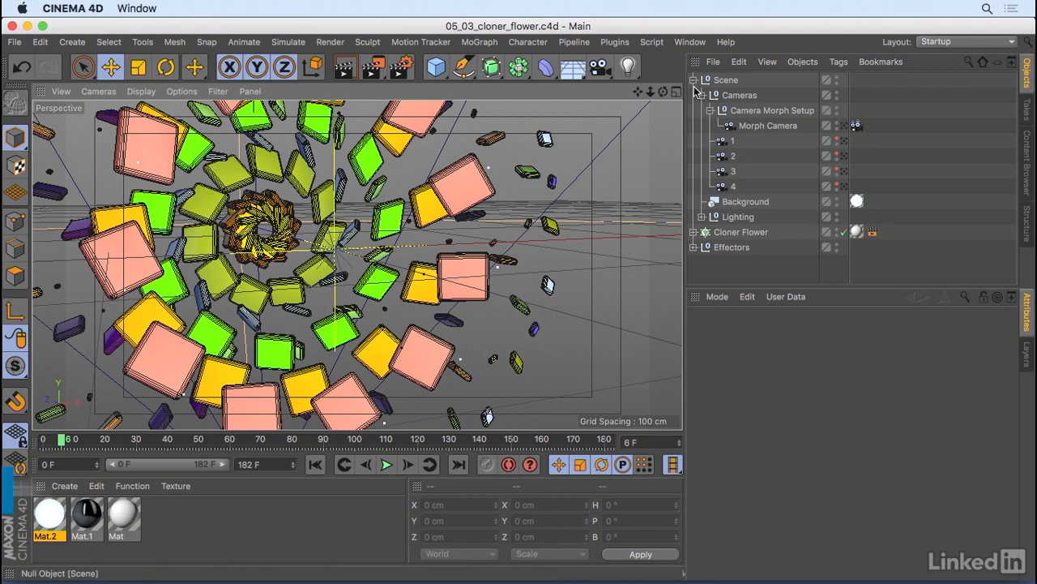
Step: Inspect the object settings of the nested Cloner and of the parent Cloner Flower
{"action": "left_click", "coordinate": [694, 232]}
{"action": "scroll", "coordinate": [1011, 201], "scroll_direction": "down", "scroll_amount": 1}
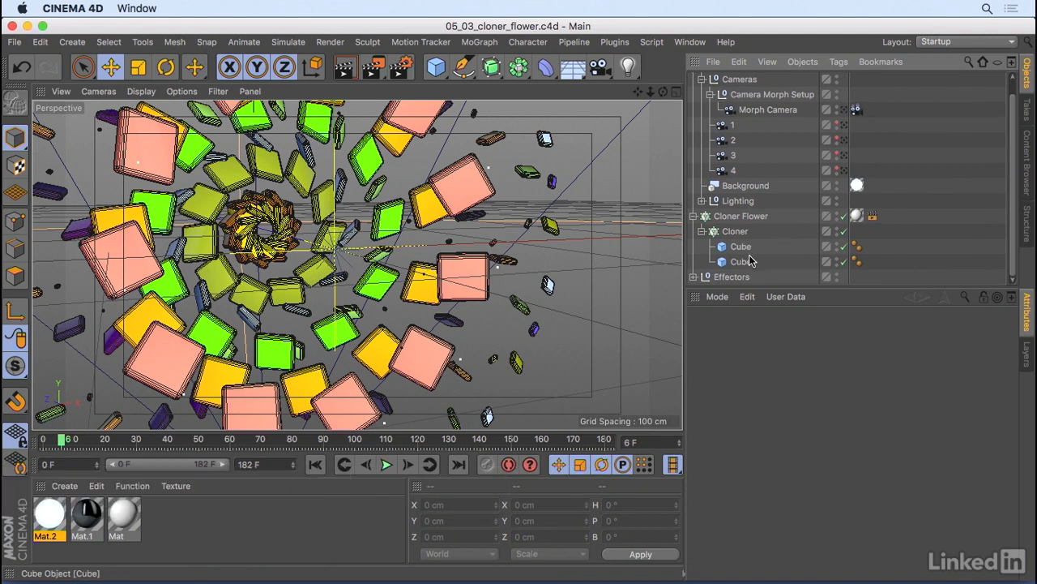
{"action": "left_click", "coordinate": [734, 232]}
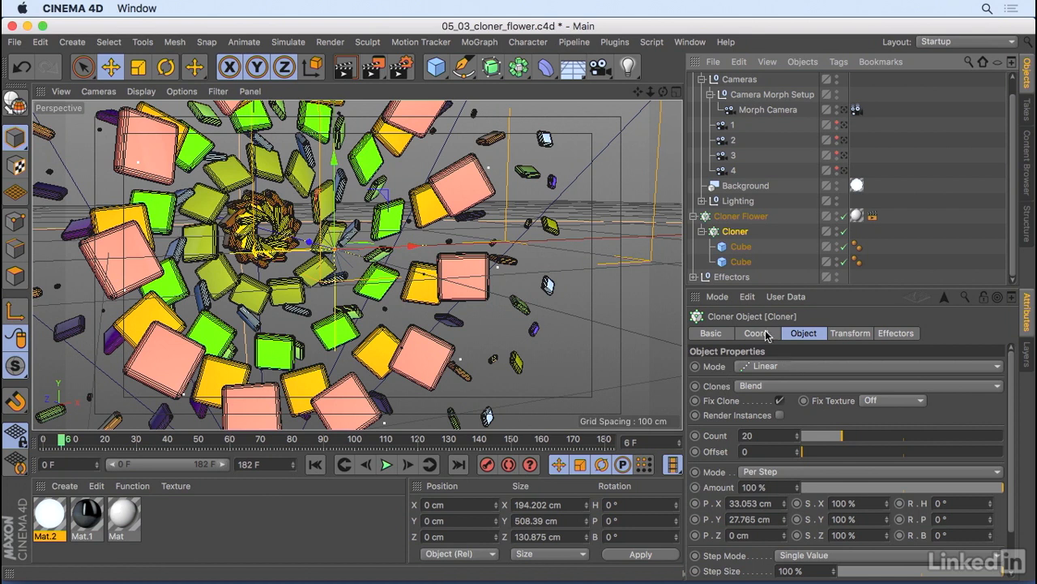
{"action": "left_click", "coordinate": [740, 216]}
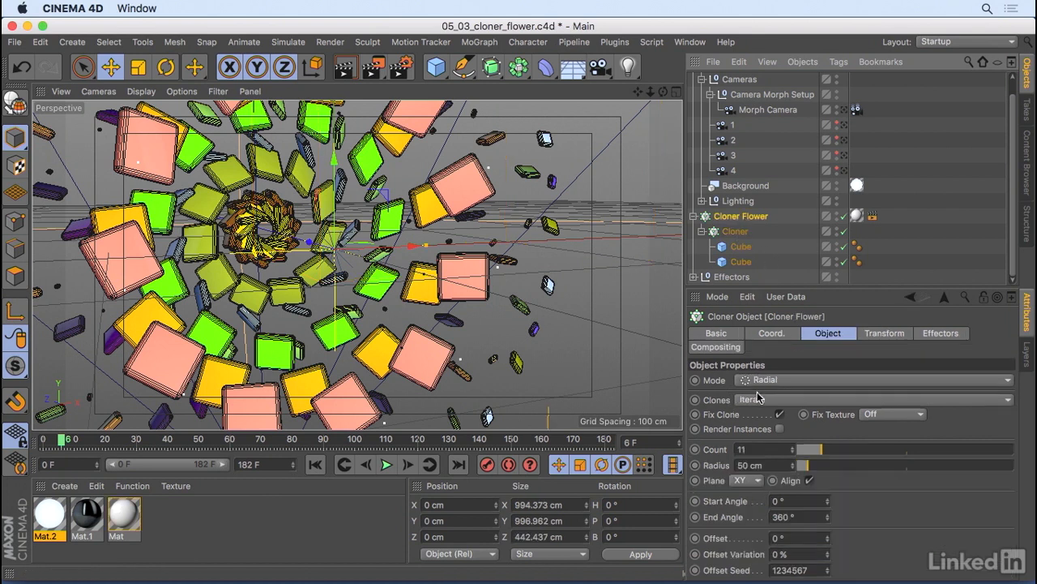
{"action": "left_click", "coordinate": [694, 217]}
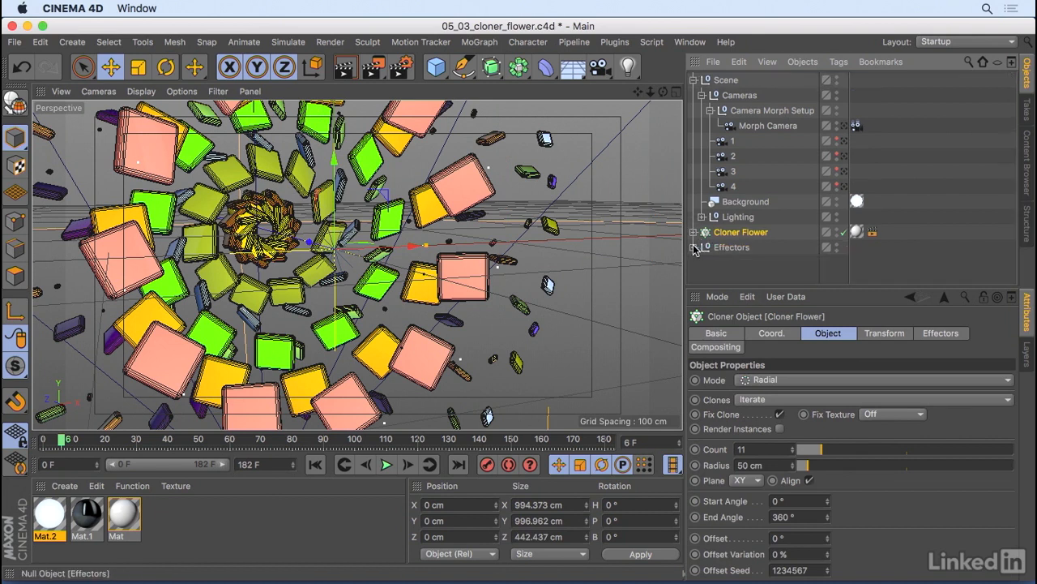
Step: Examine the effectors grouped under Effectors, checking the falloff settings of Random and Formula
{"action": "left_click", "coordinate": [694, 247]}
{"action": "scroll", "coordinate": [850, 218], "scroll_direction": "down", "scroll_amount": 3}
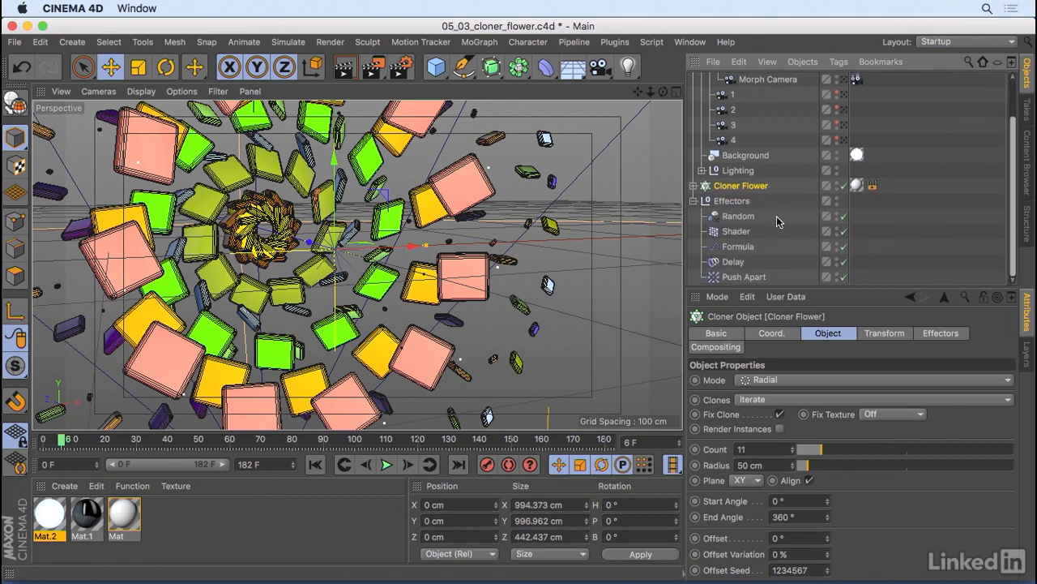
{"action": "left_click", "coordinate": [747, 217]}
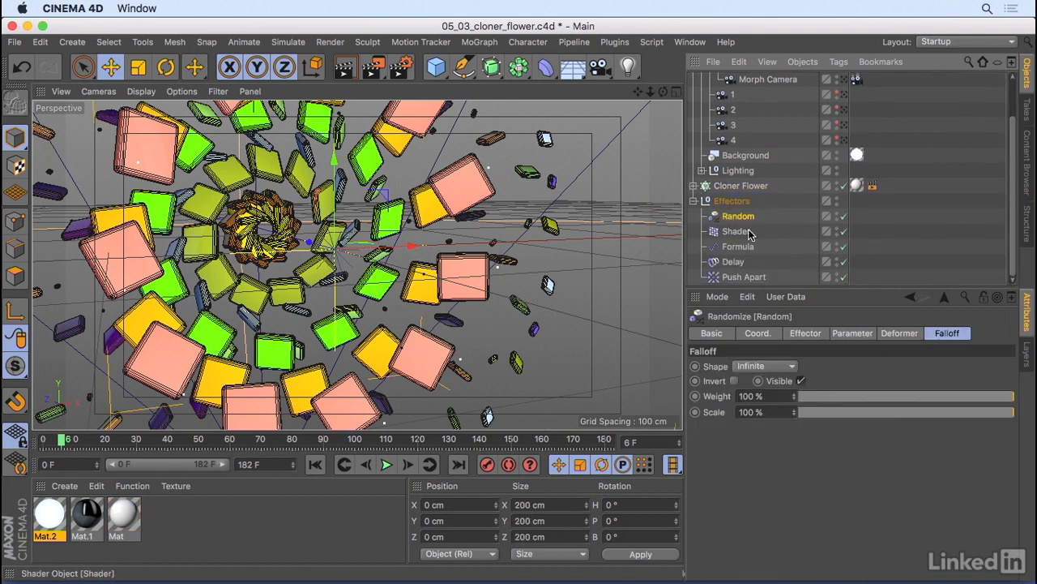
{"action": "left_click", "coordinate": [739, 247]}
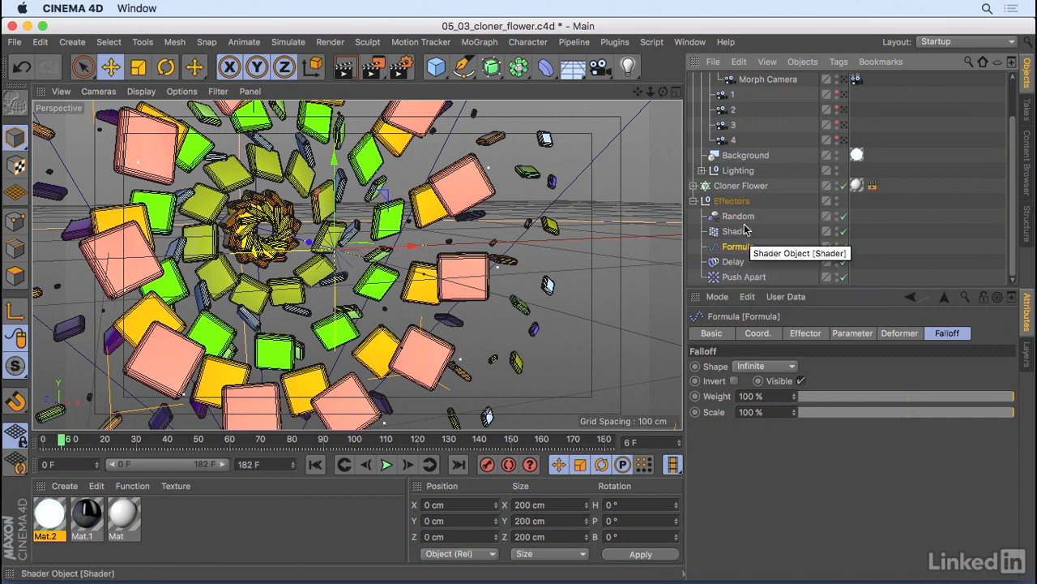
{"action": "left_click", "coordinate": [695, 201]}
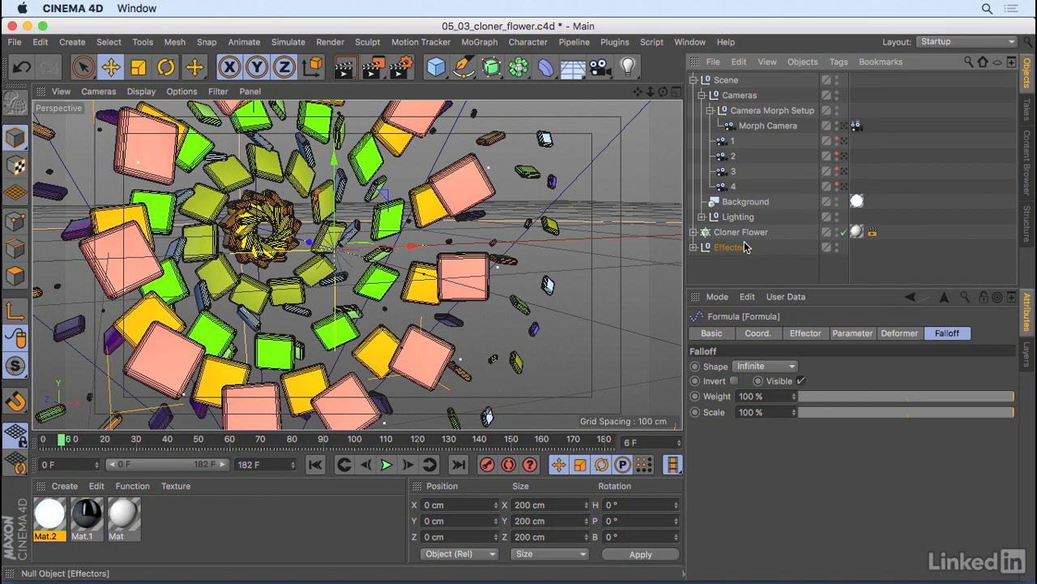
Step: Play the cloner flower animation from the first frame
{"action": "left_click", "coordinate": [694, 247]}
{"action": "left_click", "coordinate": [315, 463]}
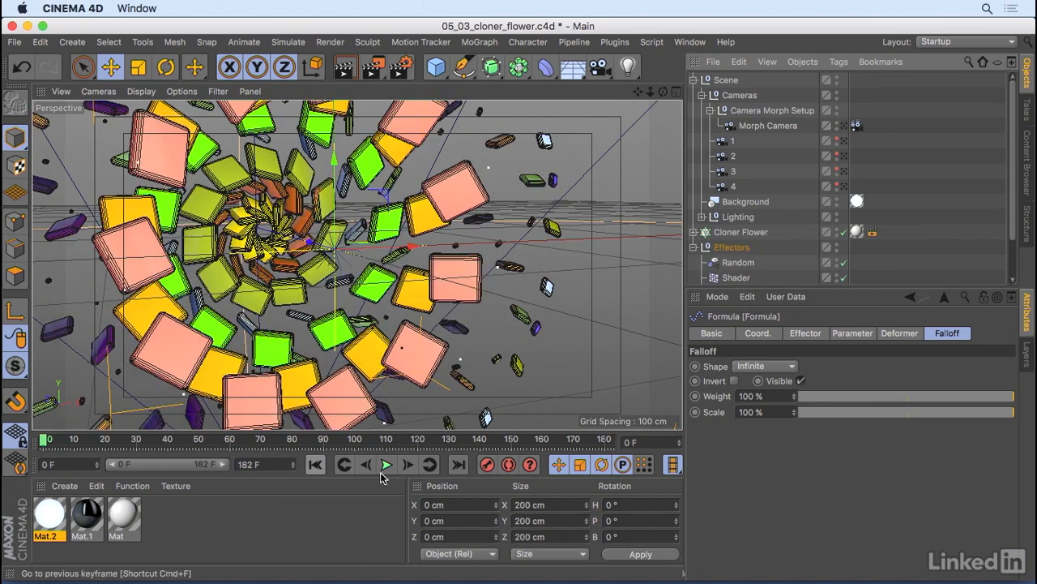
{"action": "left_click", "coordinate": [388, 465]}
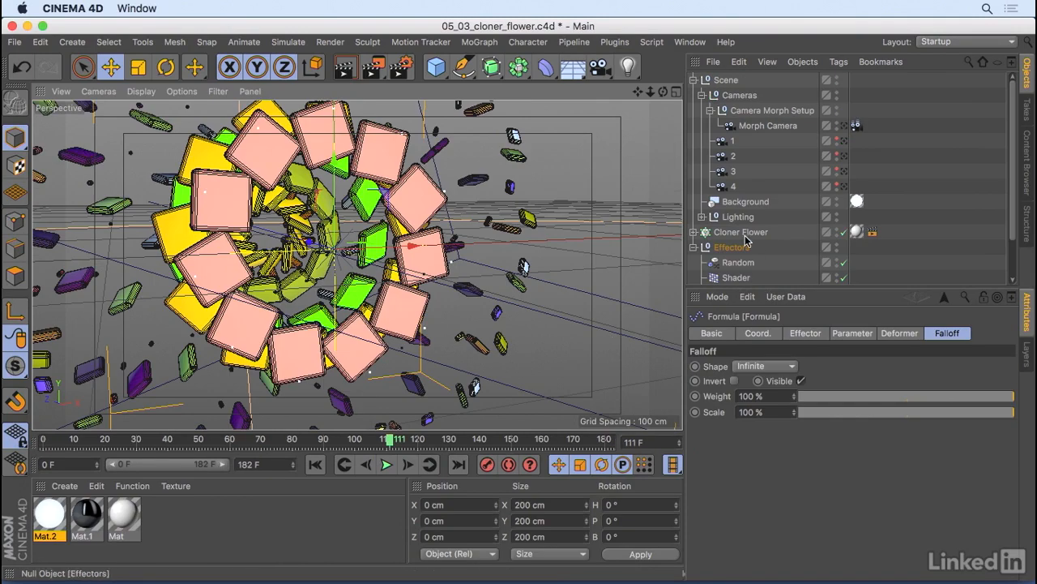
Step: Review which effectors are assigned to the Cloner inside Cloner Flower, and deselect everything
{"action": "left_click", "coordinate": [693, 232]}
{"action": "left_click", "coordinate": [736, 247]}
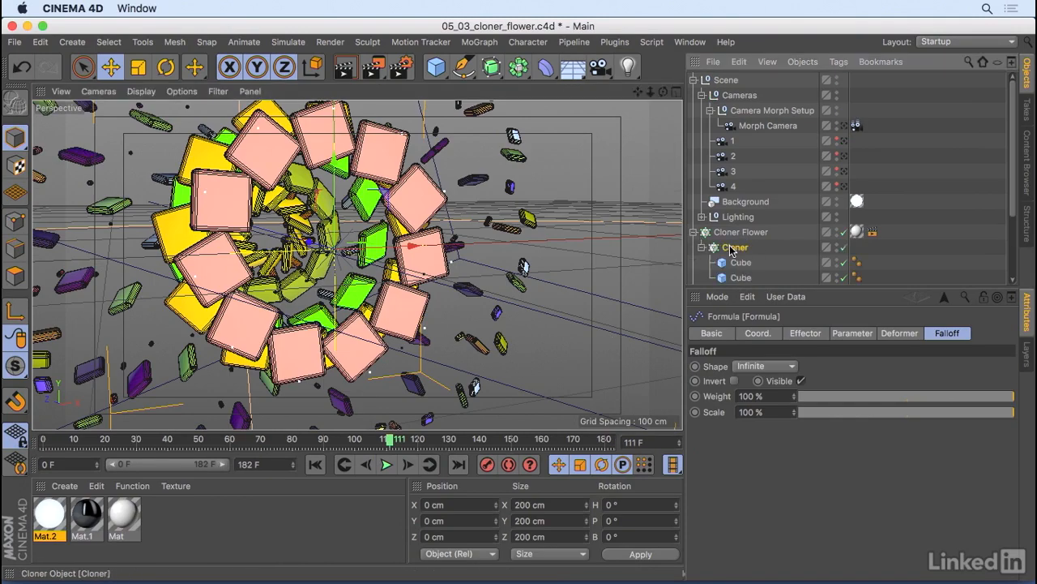
{"action": "left_click", "coordinate": [888, 337]}
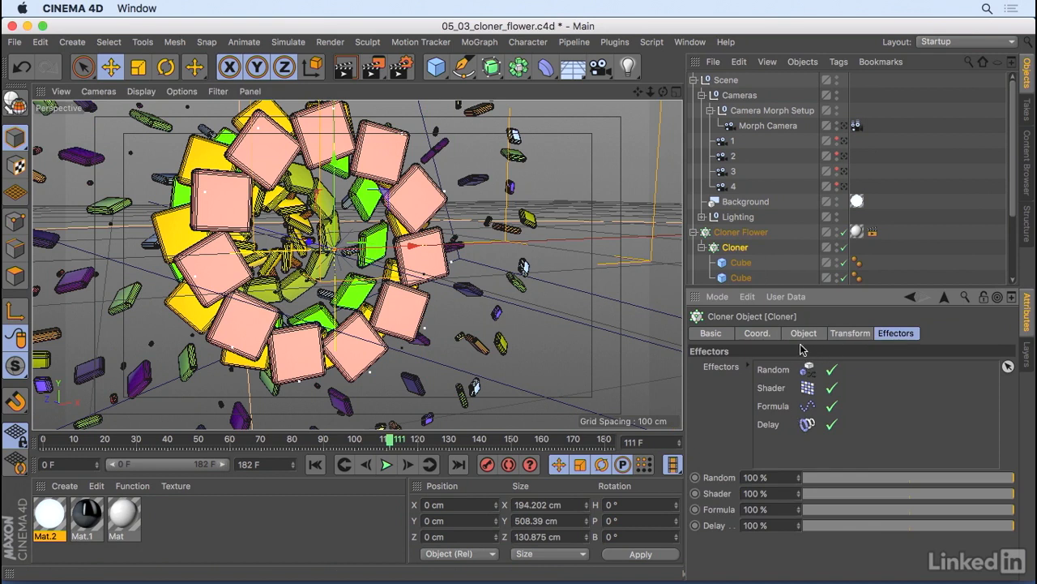
{"action": "left_click", "coordinate": [695, 234]}
{"action": "left_click", "coordinate": [635, 259]}
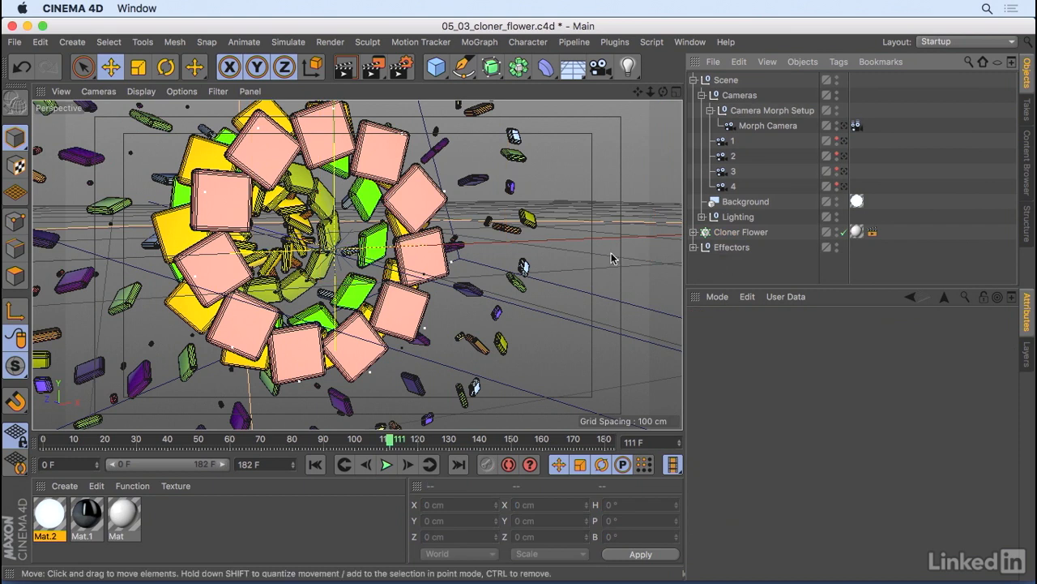